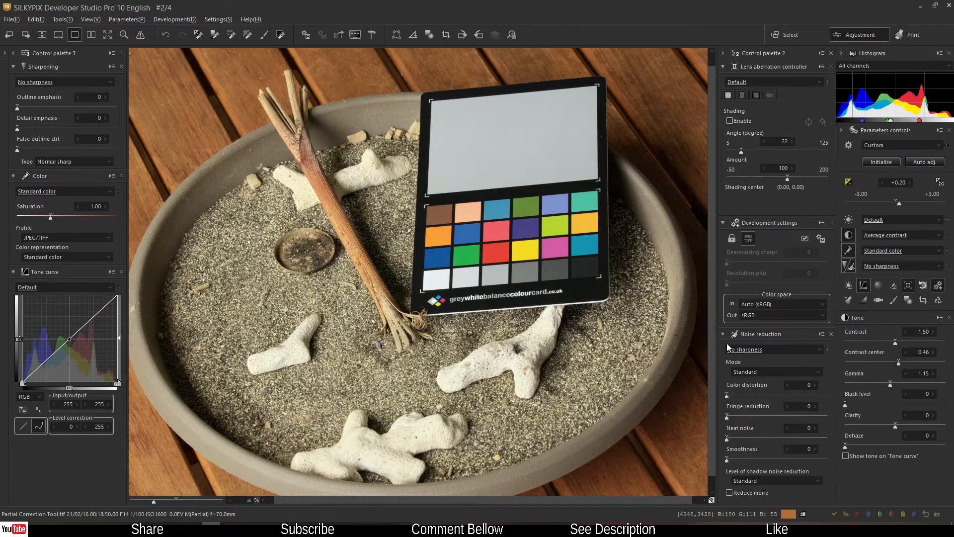
Open the Partial correction tool, collapse all control palettes and place the tool's window clear of the photo.
click(908, 301)
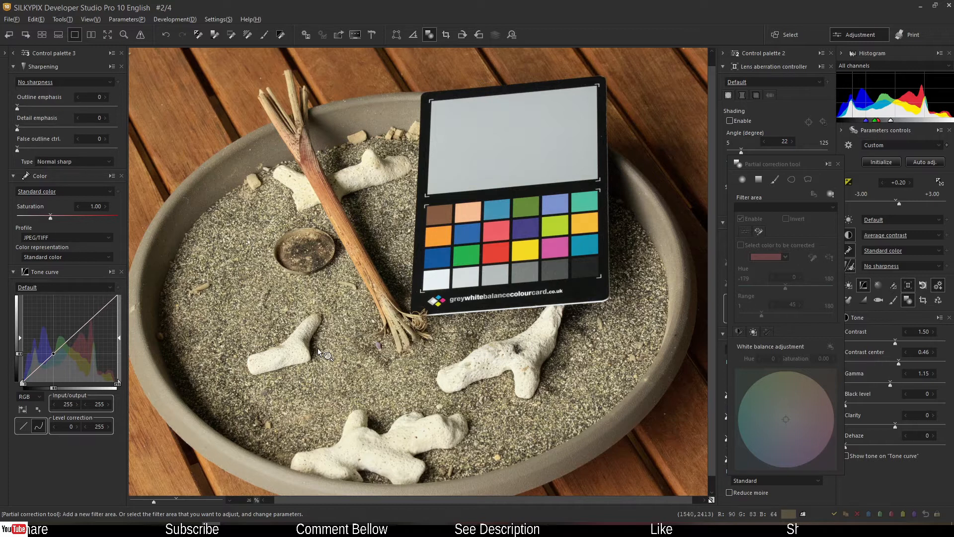
click(723, 53)
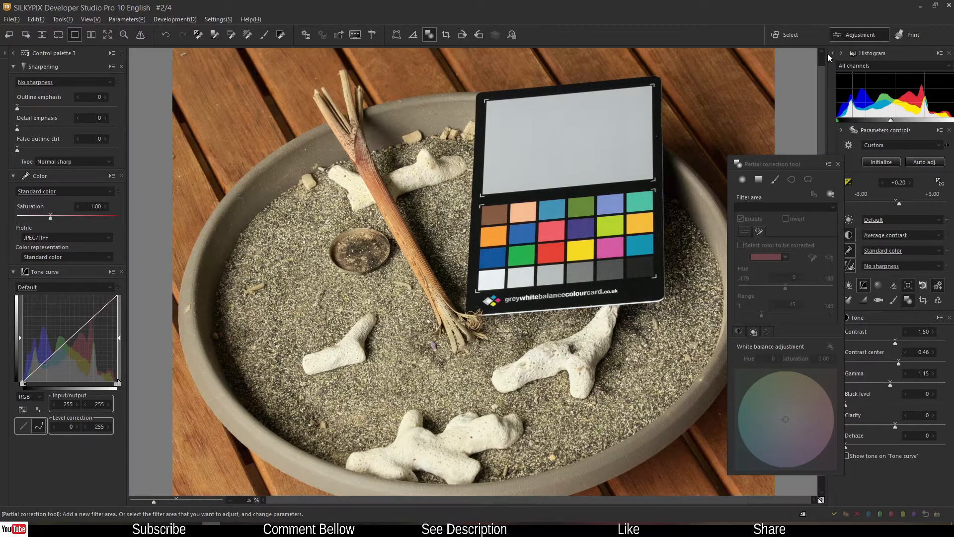
click(843, 54)
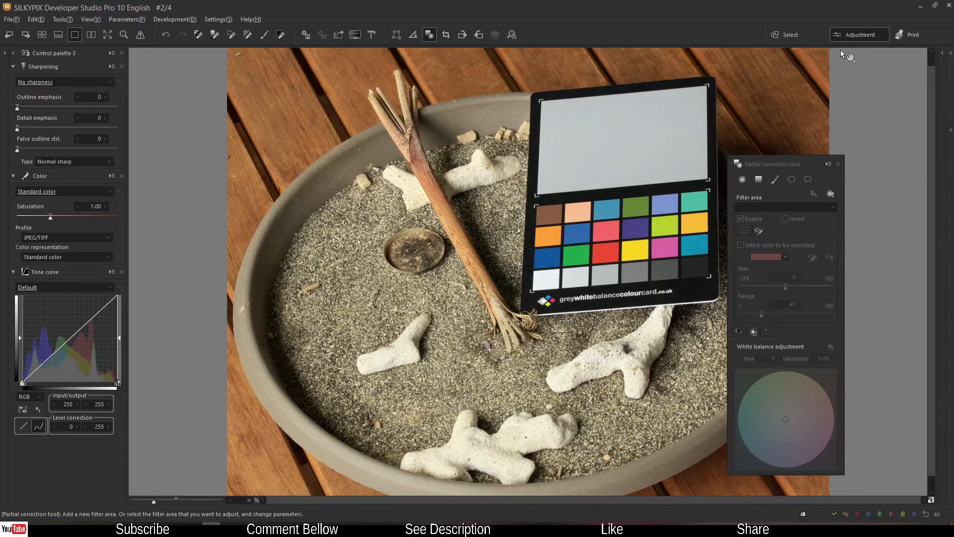
click(13, 52)
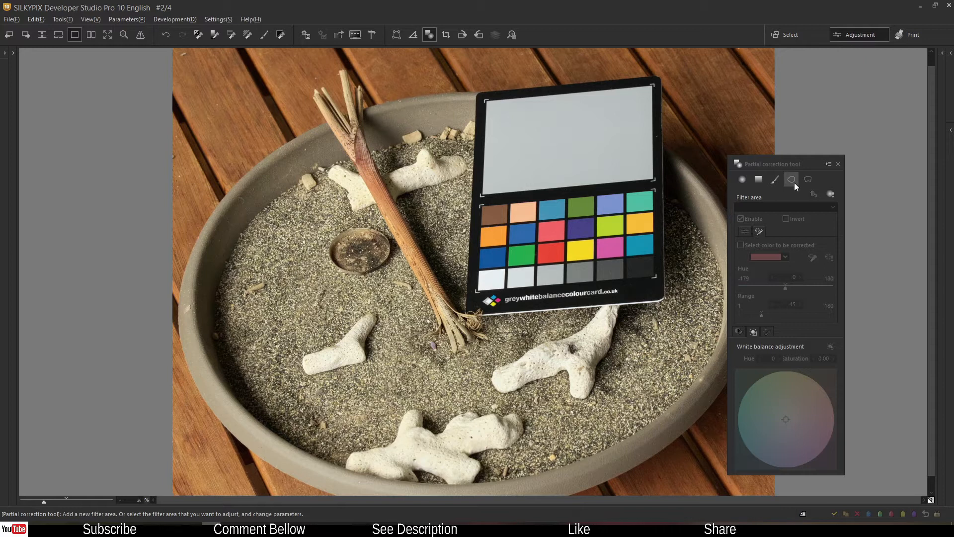
drag(774, 163, 845, 121)
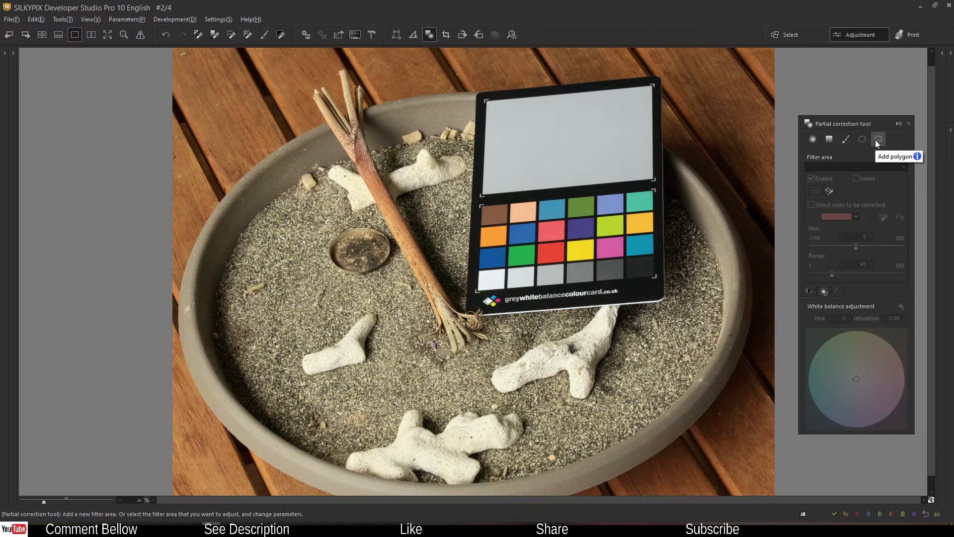
Add a circular correction filter over the photo's upper-left area, from the wooden deck to the coin, and set its lightness to 0.
click(813, 139)
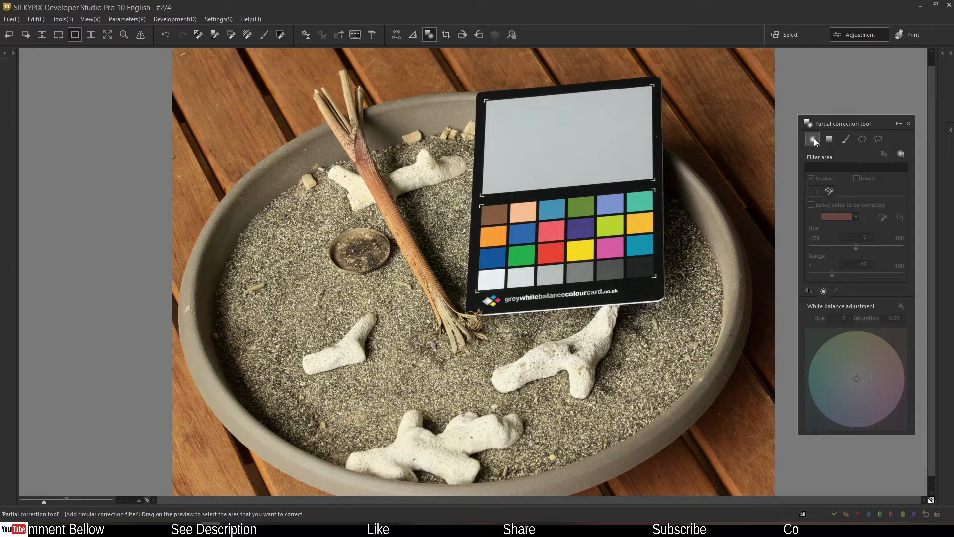
drag(187, 82, 354, 251)
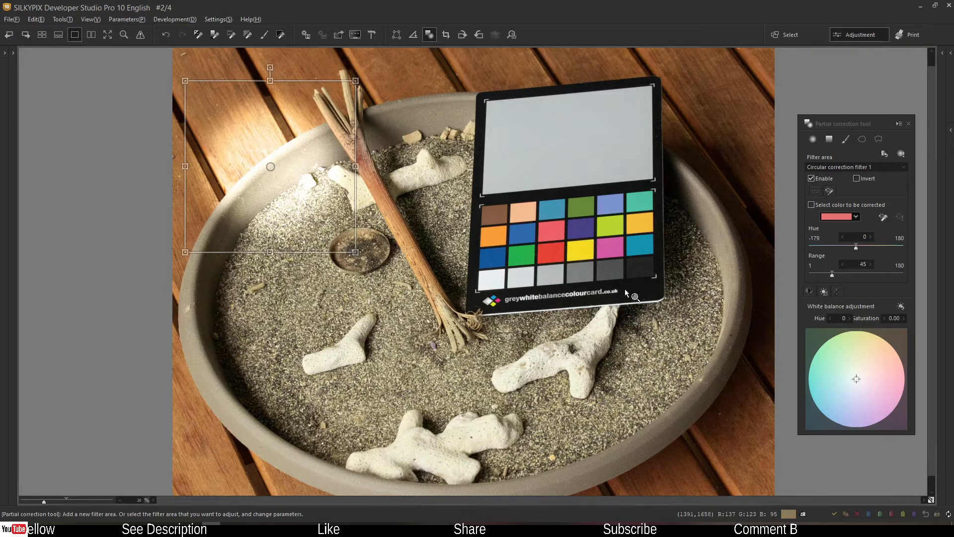
click(810, 291)
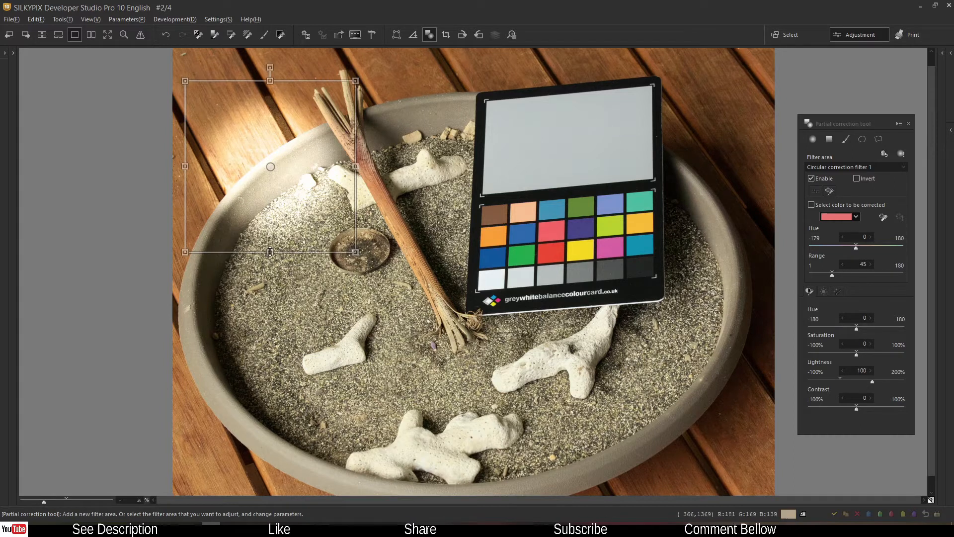
click(839, 377)
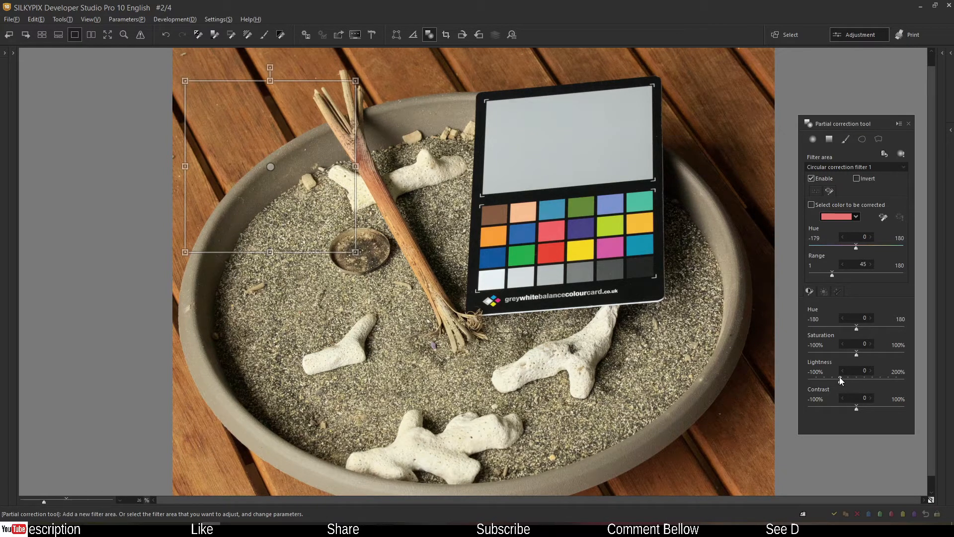
Preview the circular filter's area mask while trying a feather of 57, restore the feather to 50 and hide the mask.
click(897, 157)
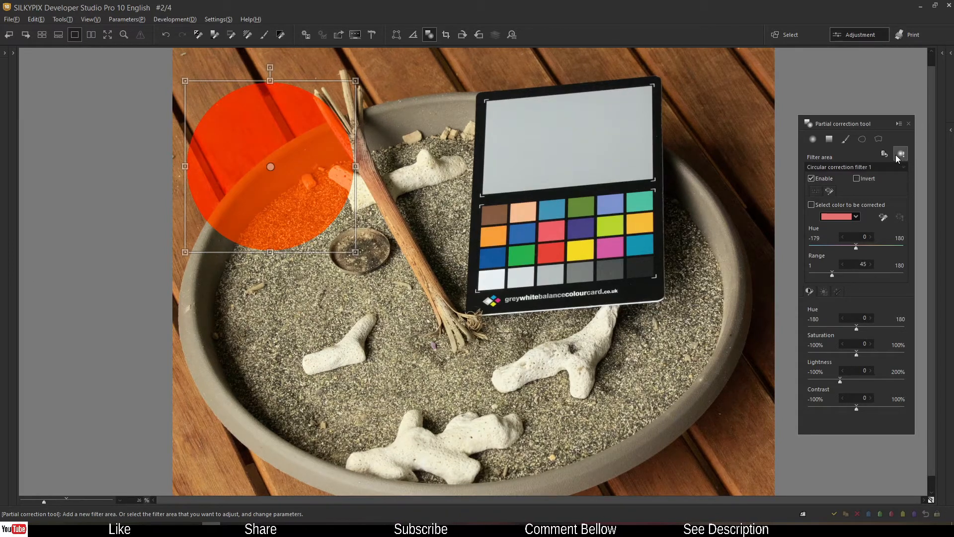
click(816, 192)
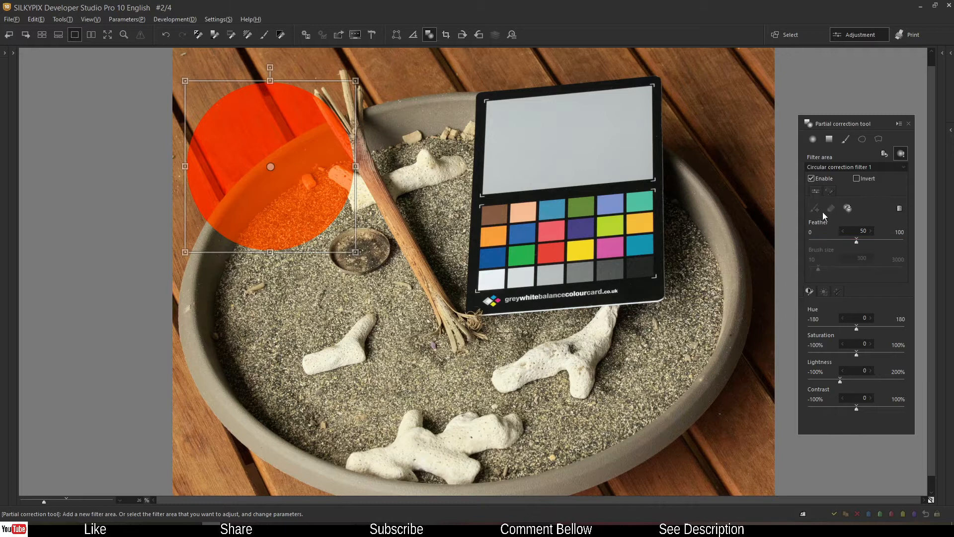
drag(857, 241, 862, 240)
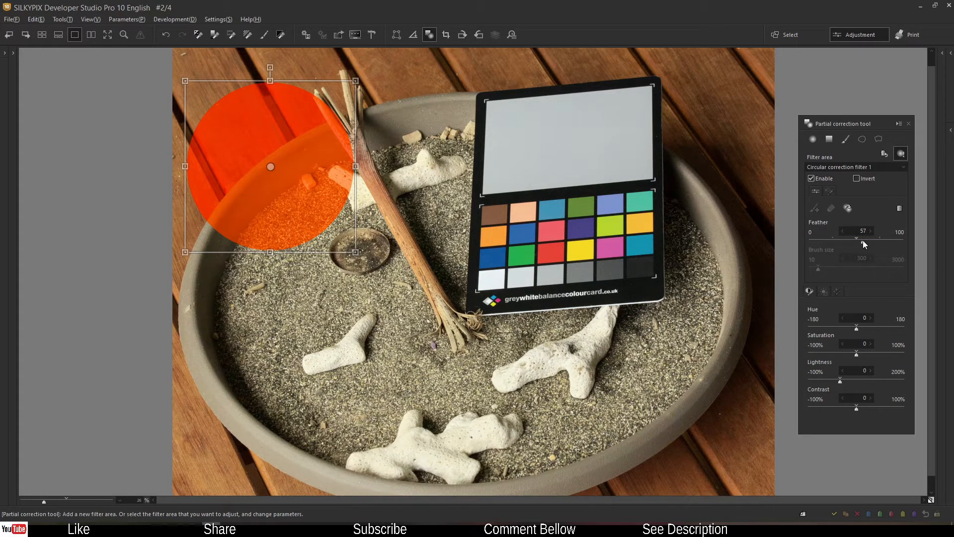
click(856, 239)
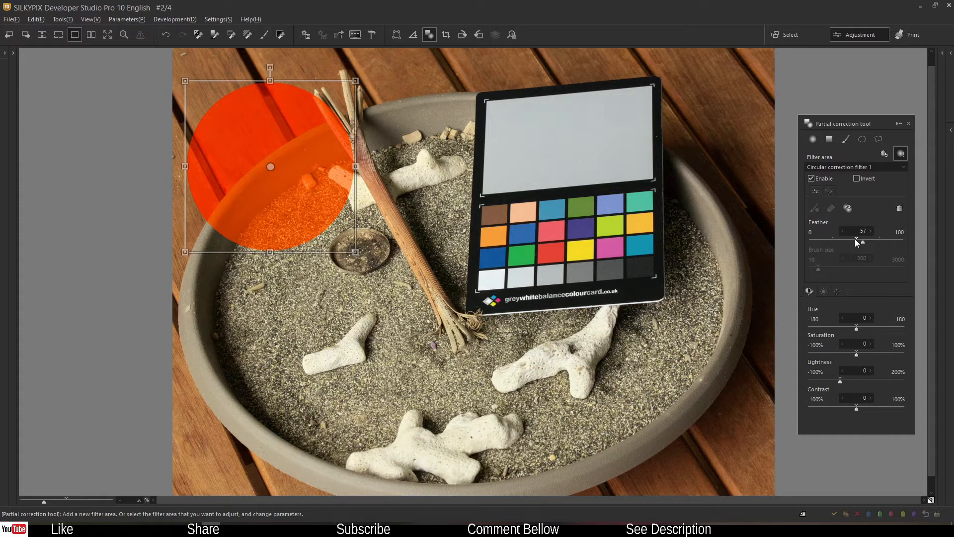
click(902, 155)
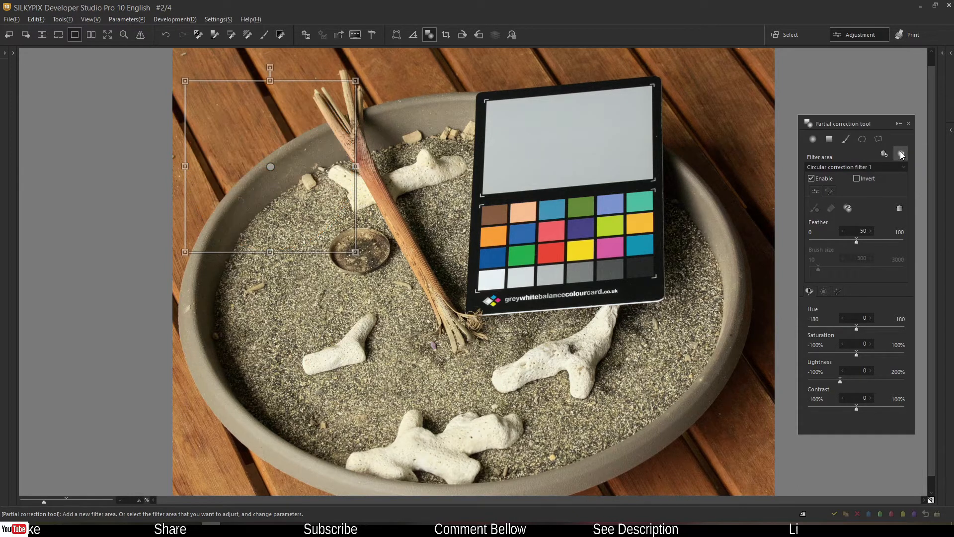
Add a gradual correction filter, place it tilted across the lower part of the photo and set its lightness to 0.
click(829, 140)
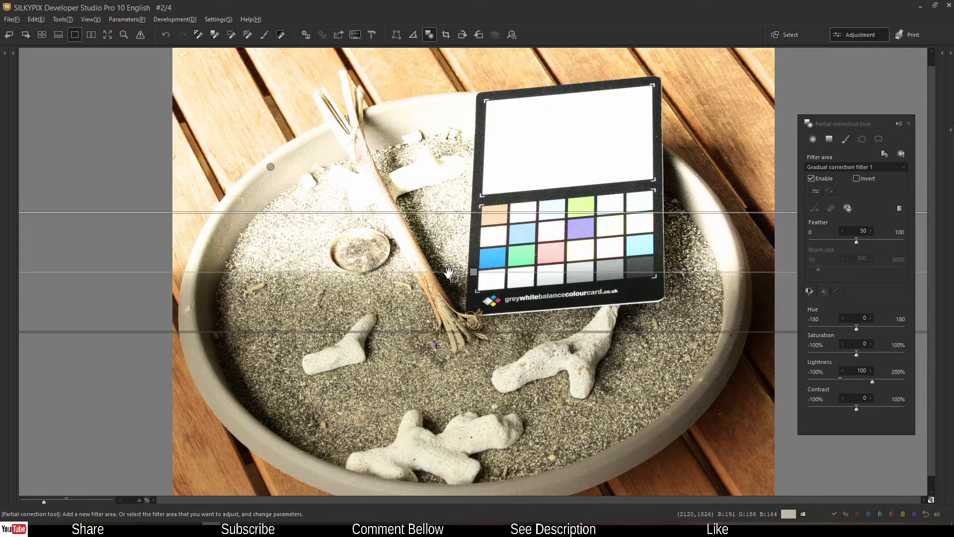
mouse_move(451, 273)
mouse_down()
mouse_move(502, 263)
mouse_move(512, 279)
mouse_move(460, 321)
mouse_move(441, 404)
mouse_up()
click(839, 377)
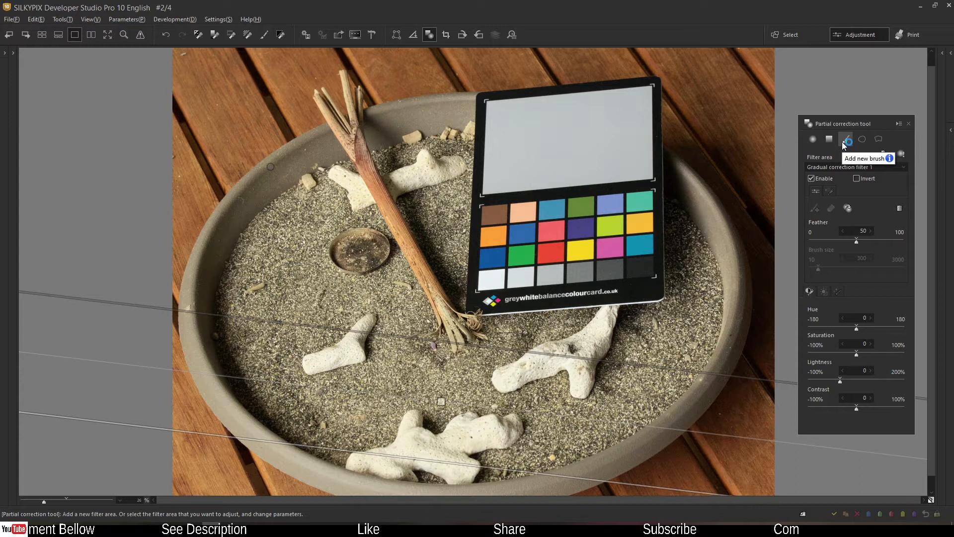
Paint a brush correction area of size 300 over the colour card's upper-right edge and set its lightness to 0.
click(845, 141)
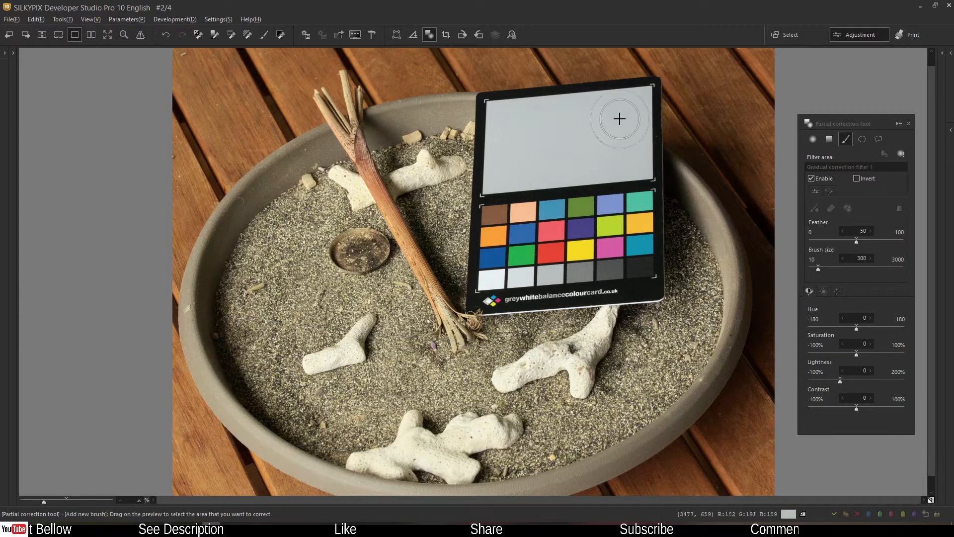
mouse_move(615, 103)
mouse_down()
mouse_move(646, 188)
mouse_move(678, 239)
mouse_move(667, 160)
mouse_move(693, 161)
mouse_move(706, 199)
mouse_up()
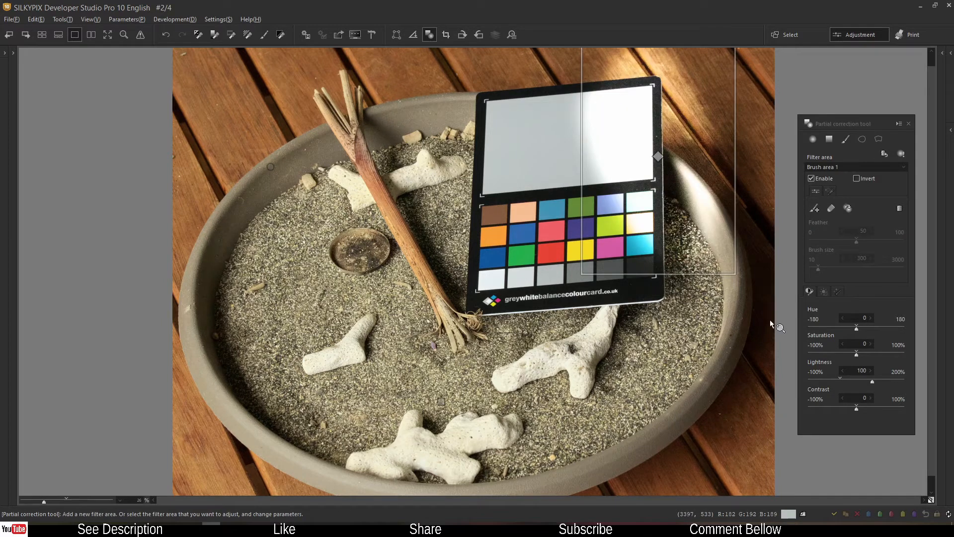
click(840, 380)
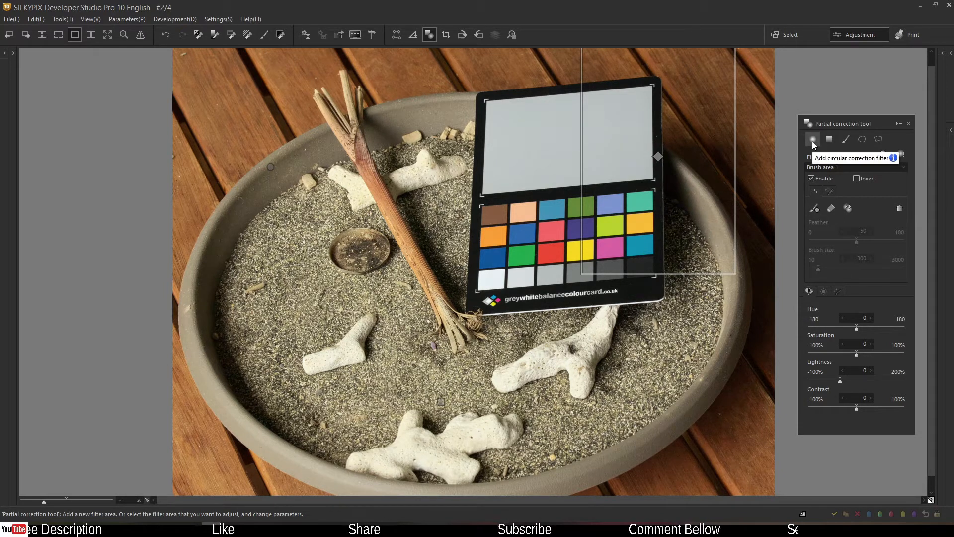
Draw a three-point curve correction area from the bowl's back rim across the card's left half and set its lightness to 0.
click(862, 144)
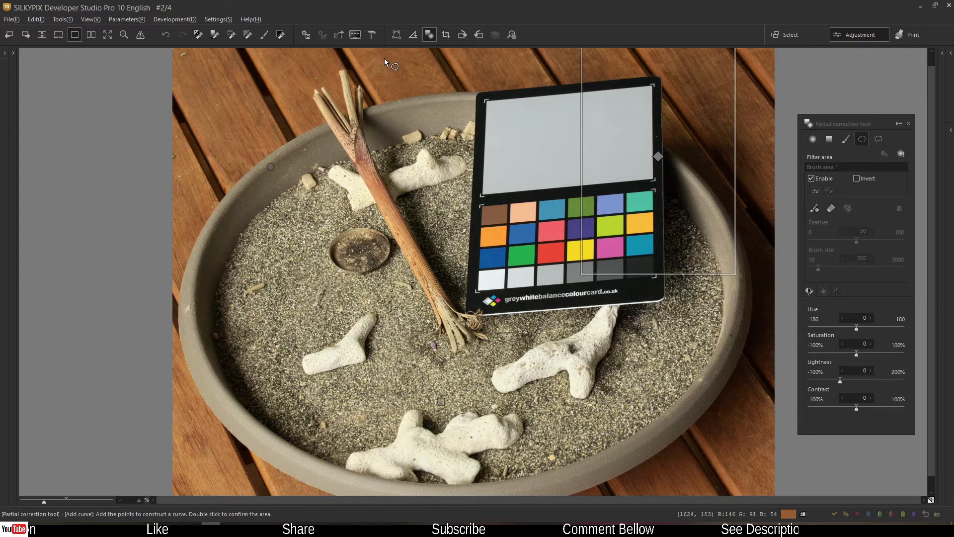
click(394, 110)
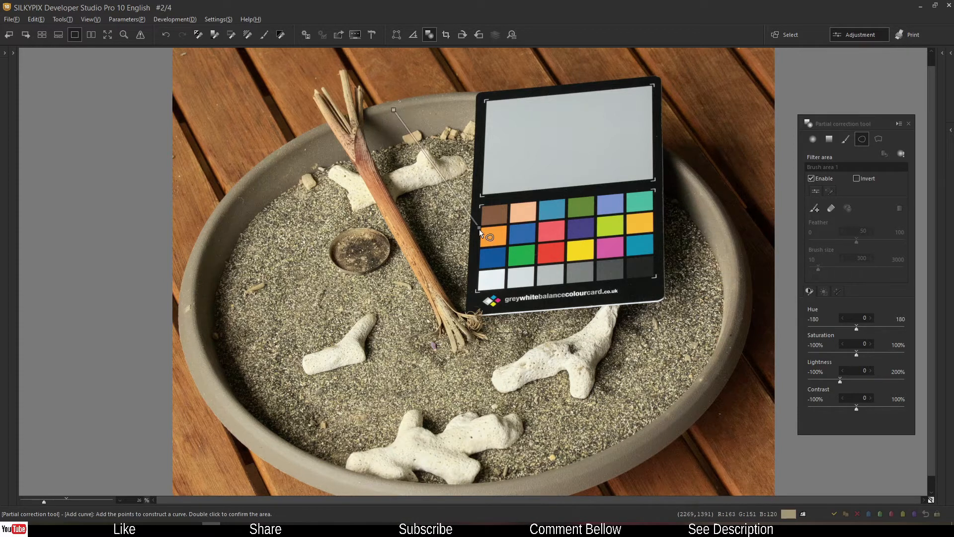
click(495, 236)
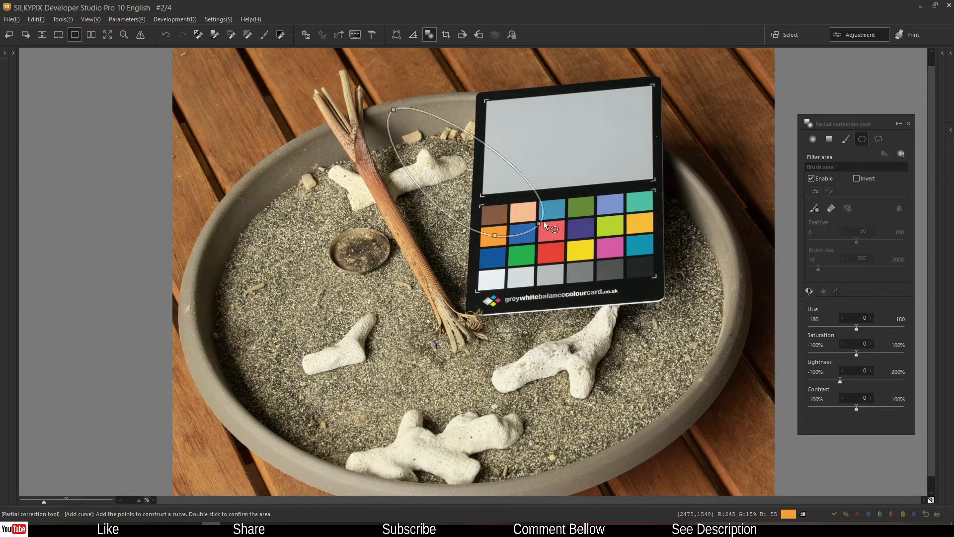
double_click(559, 147)
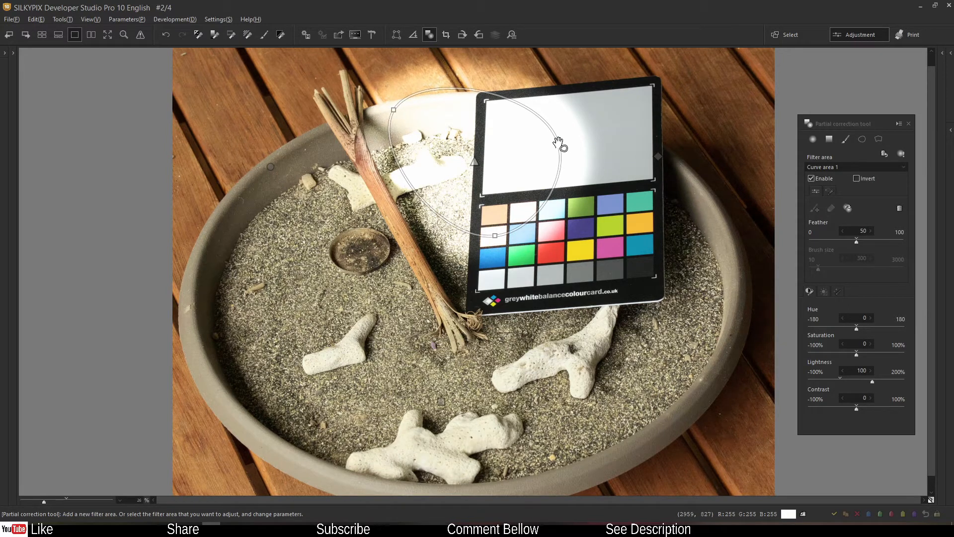
click(840, 379)
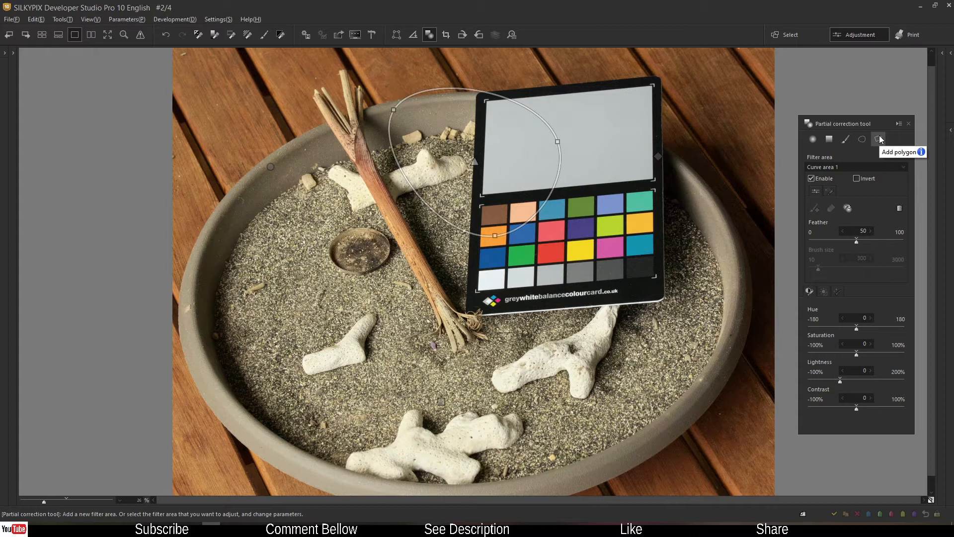
Draw a polygon correction area from the sand below the stick around the lower two patch rows of the card's first four columns.
click(878, 139)
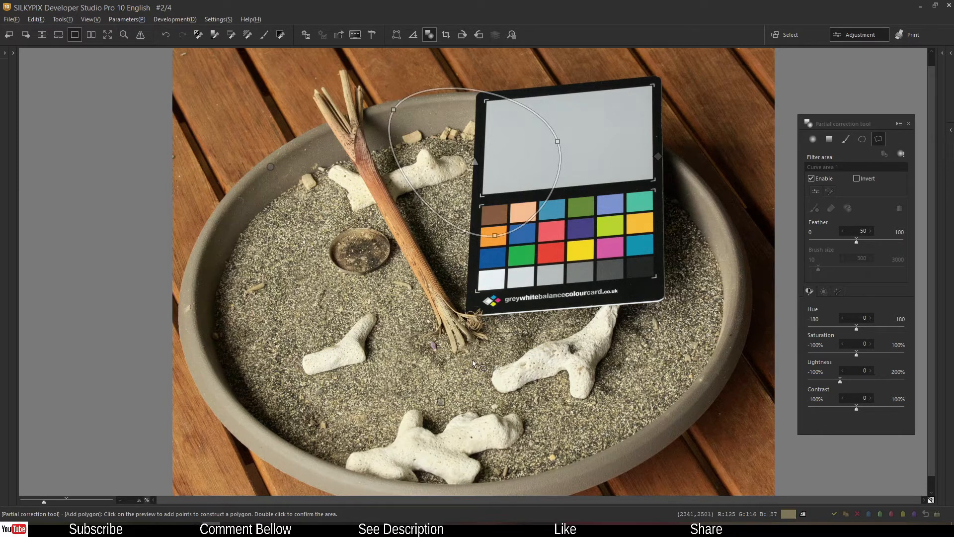
click(438, 399)
click(465, 308)
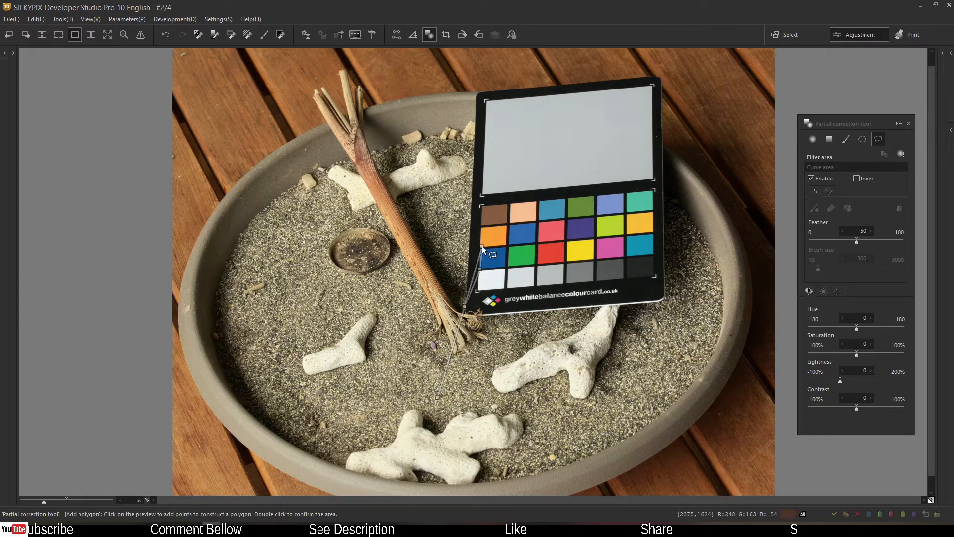
click(482, 246)
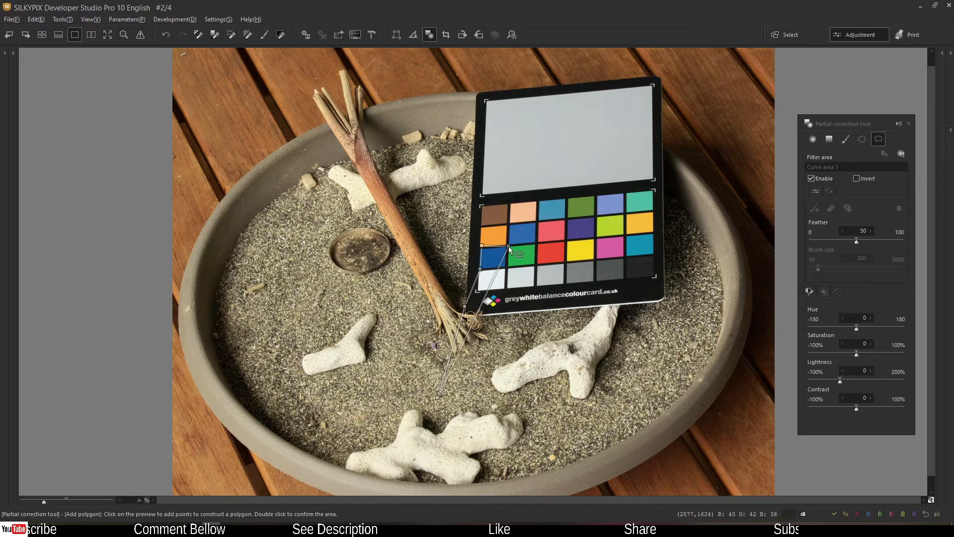
click(509, 247)
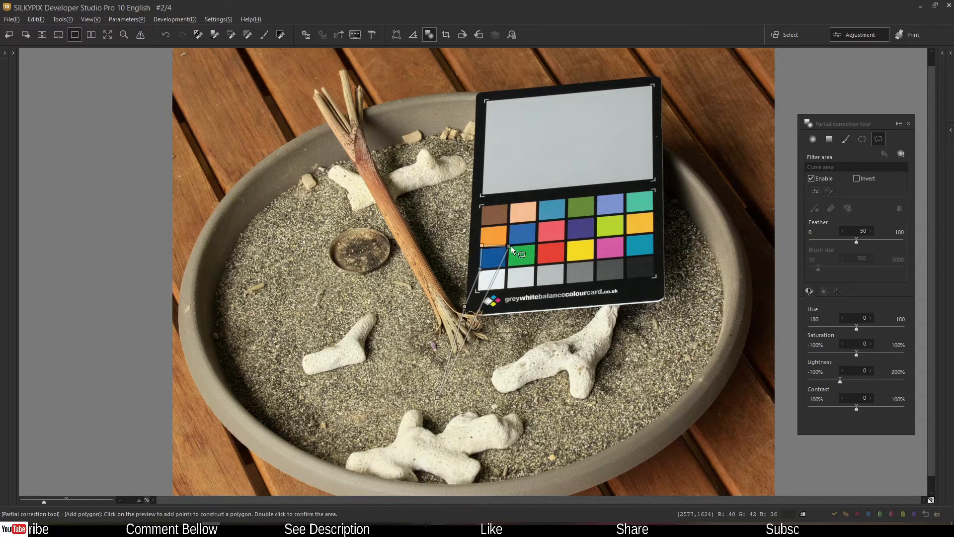
click(541, 244)
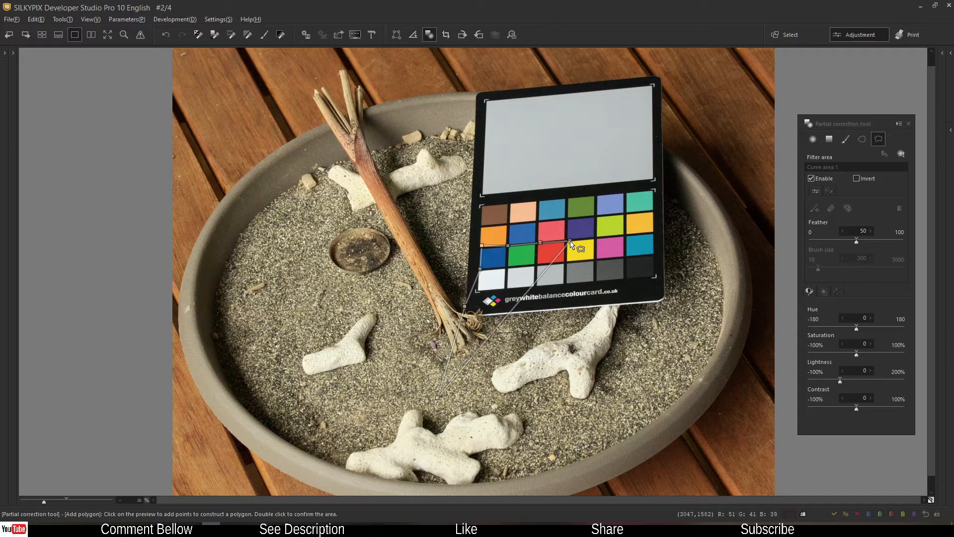
click(567, 241)
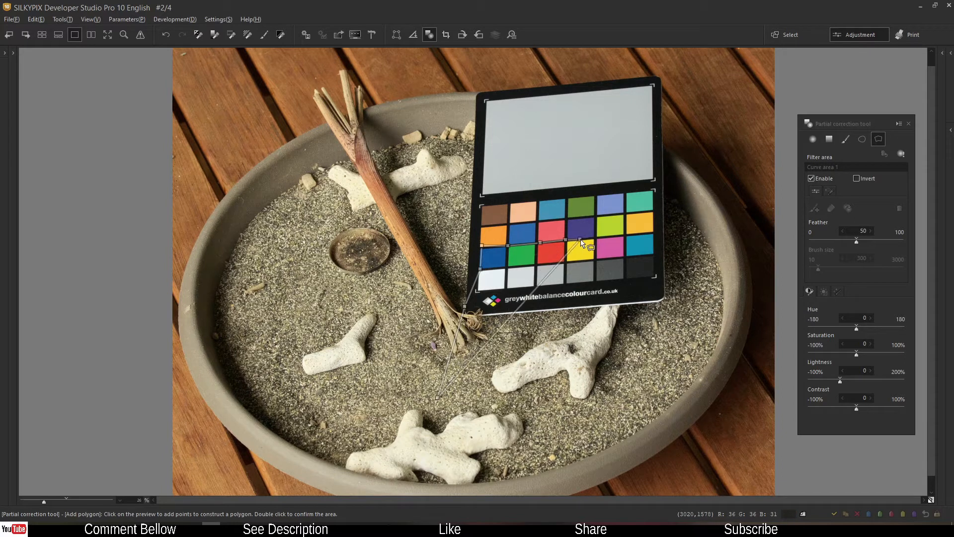
click(596, 237)
click(596, 259)
click(596, 281)
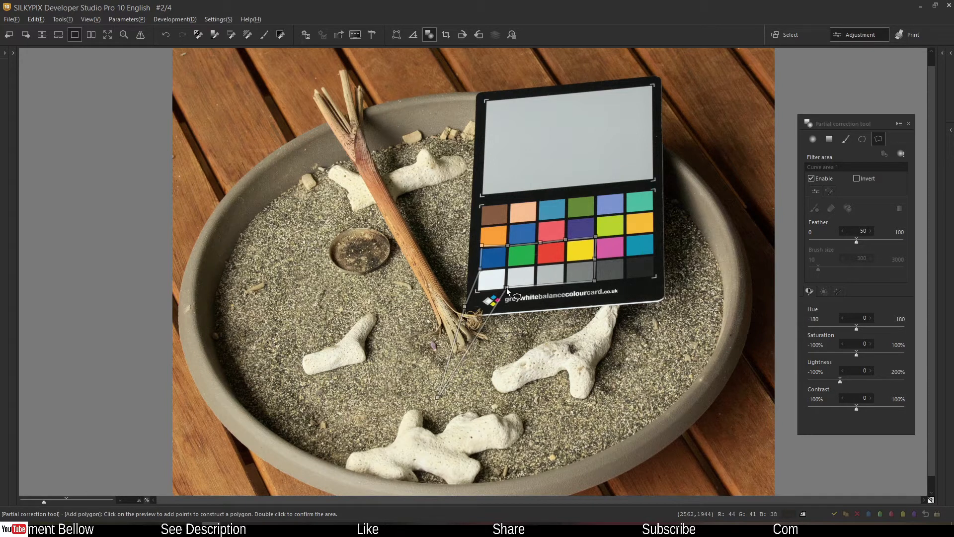
double_click(506, 288)
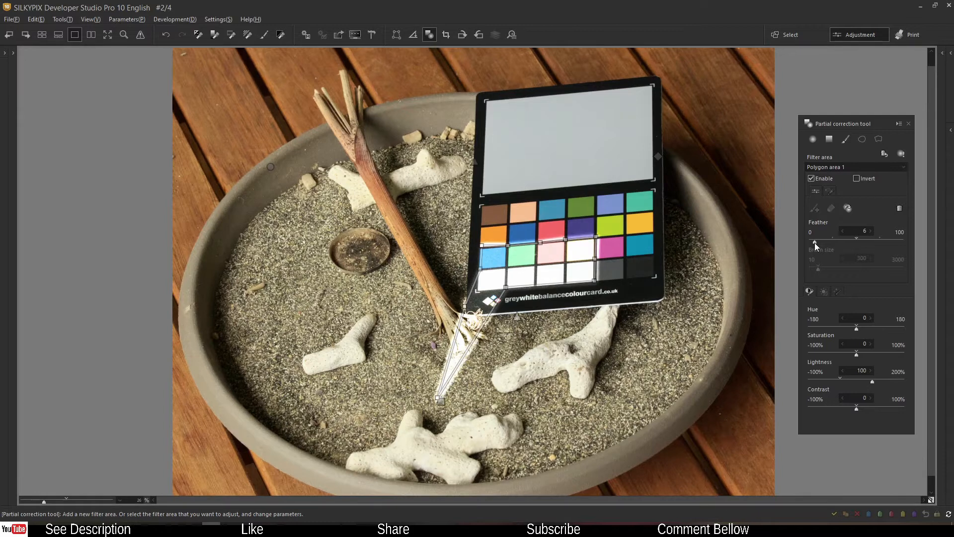
Set the polygon area's feather to 50 and lightness to 0, and display the mask overlay of the filter areas.
drag(815, 242, 858, 243)
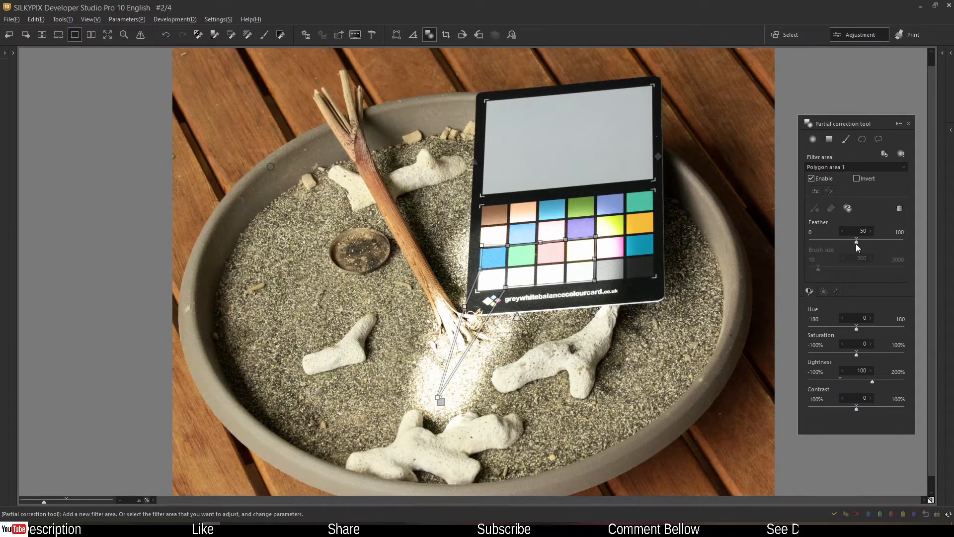
click(839, 378)
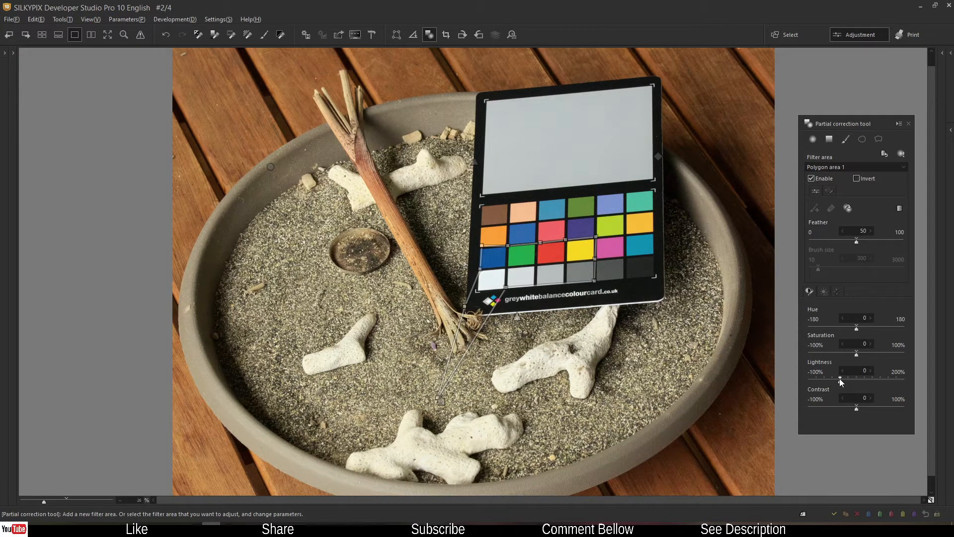
click(901, 158)
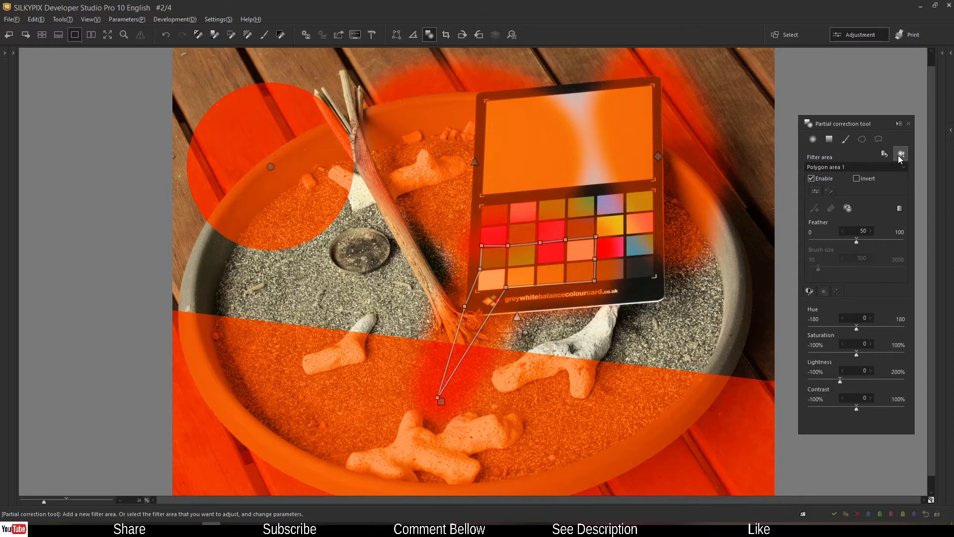
Select the circular correction filter from the filter areas, disable it and enable it again.
click(825, 166)
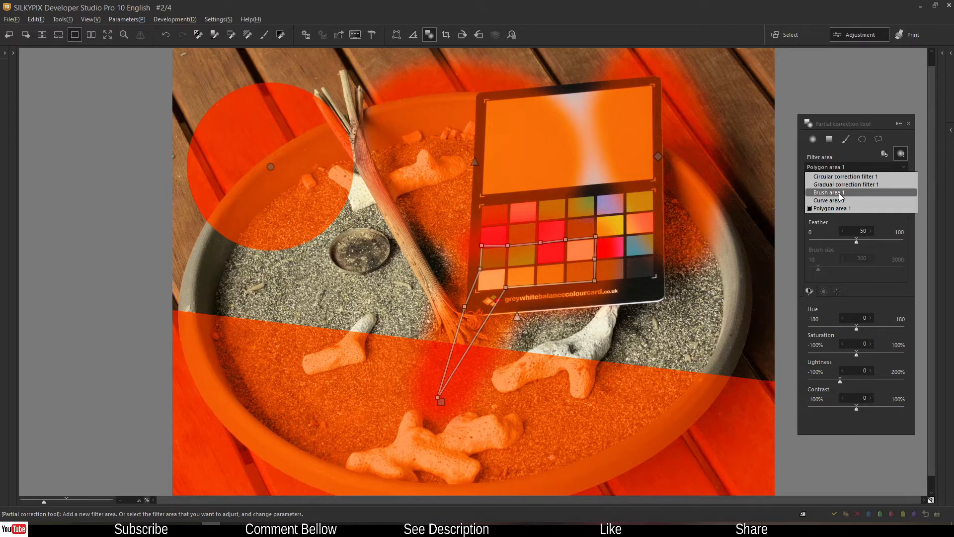
click(824, 166)
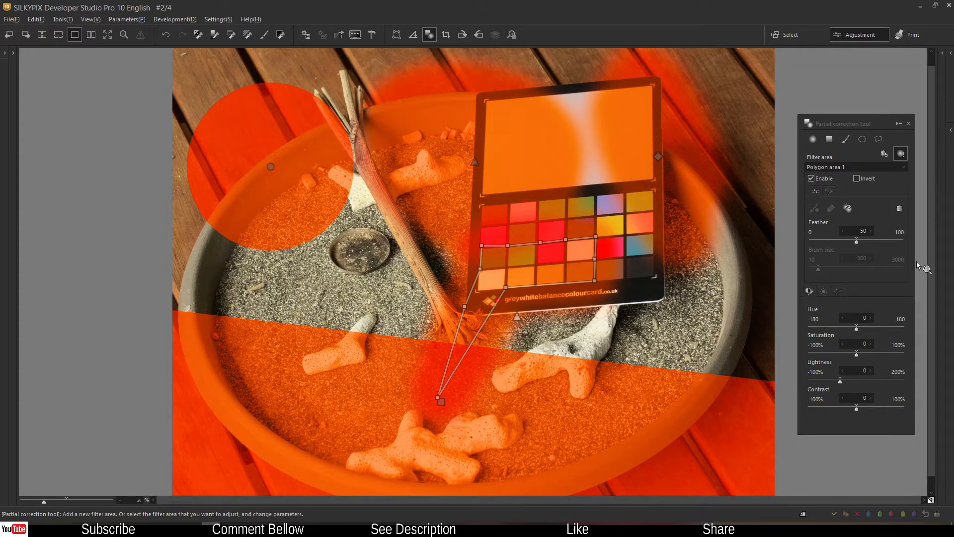
click(813, 169)
click(813, 175)
click(810, 178)
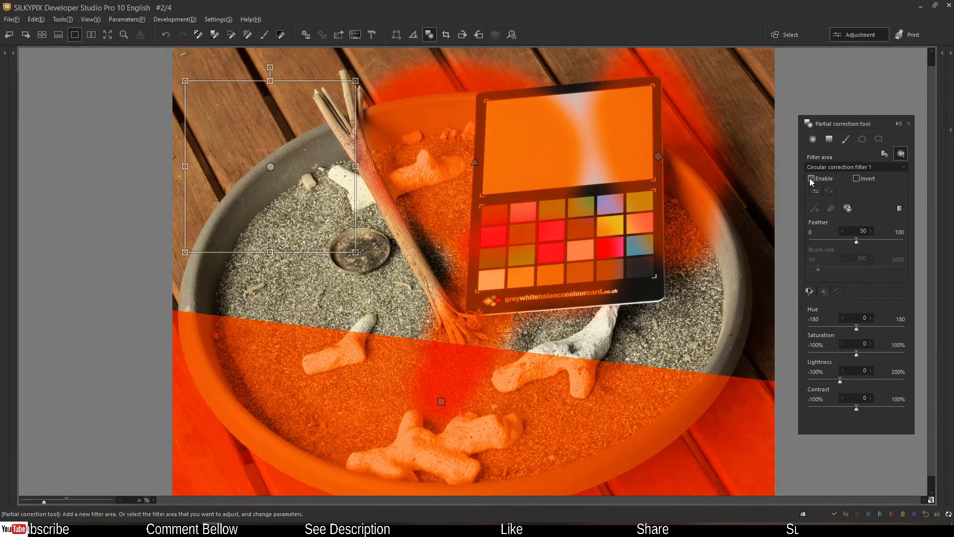
click(811, 178)
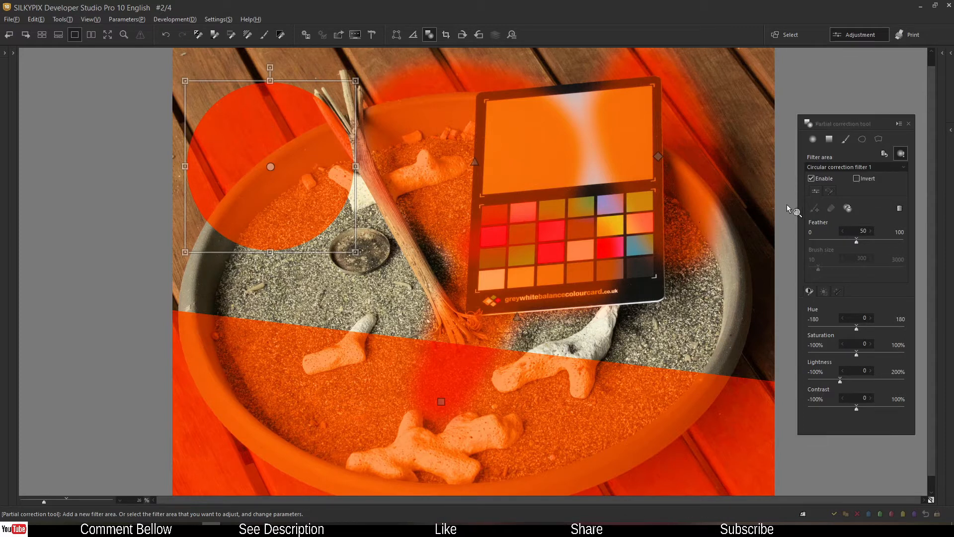
Select the curve area, invert its mask and turn the inversion off again.
click(816, 167)
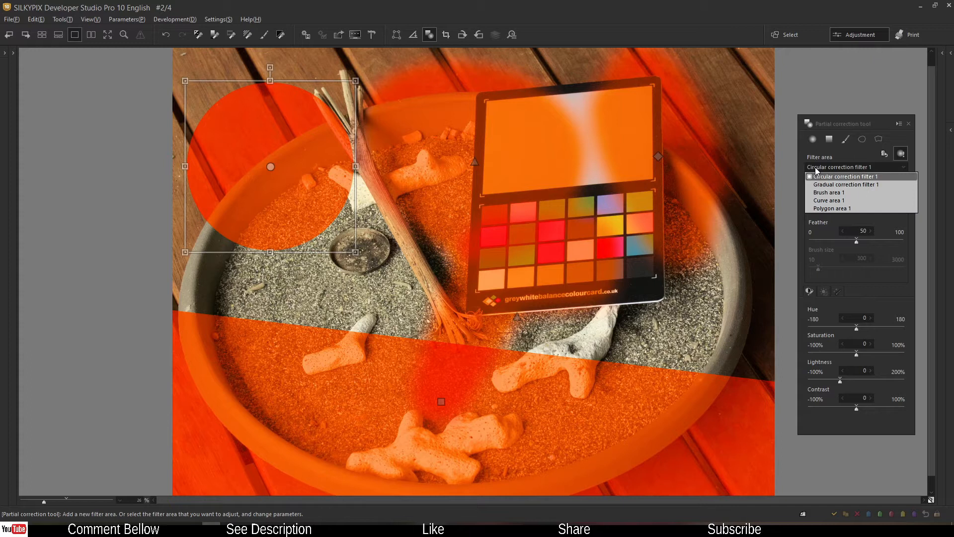
click(815, 201)
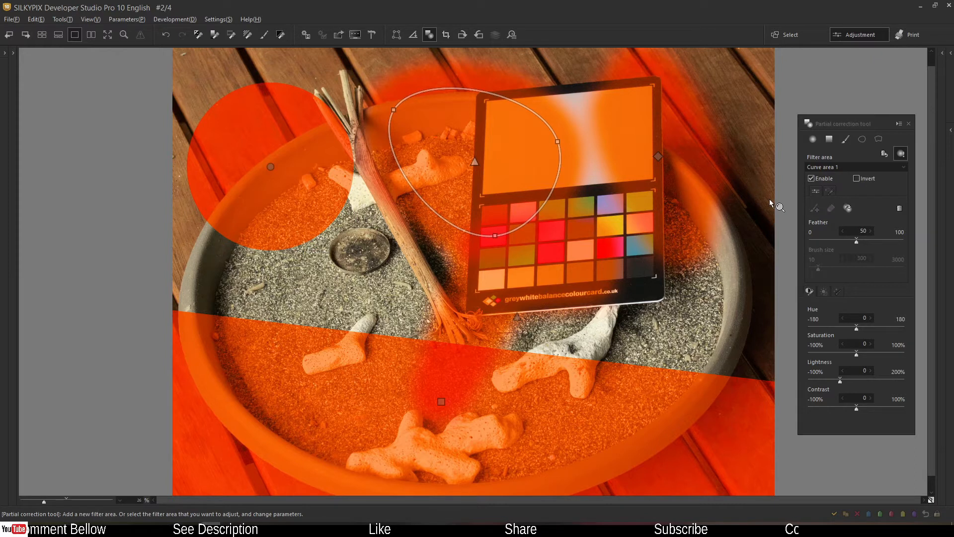
click(855, 178)
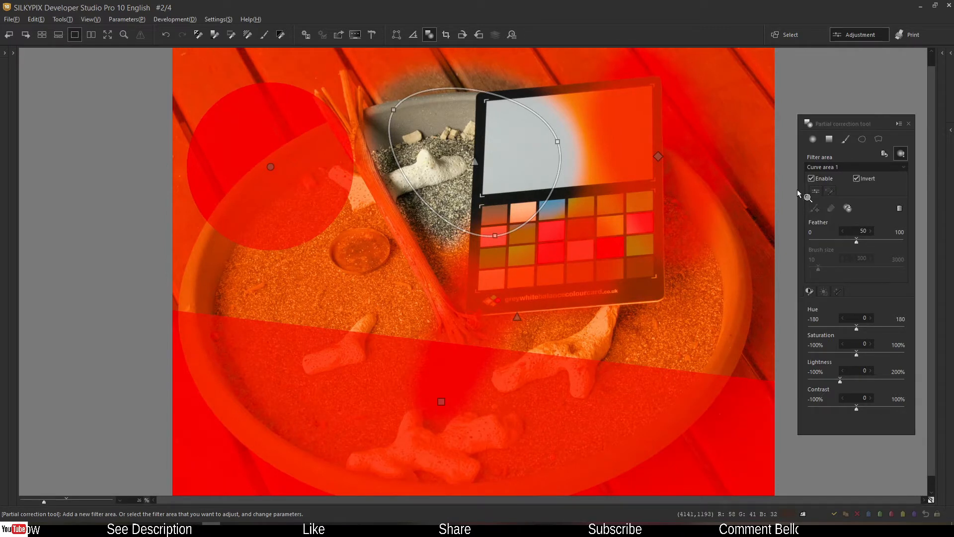
click(854, 180)
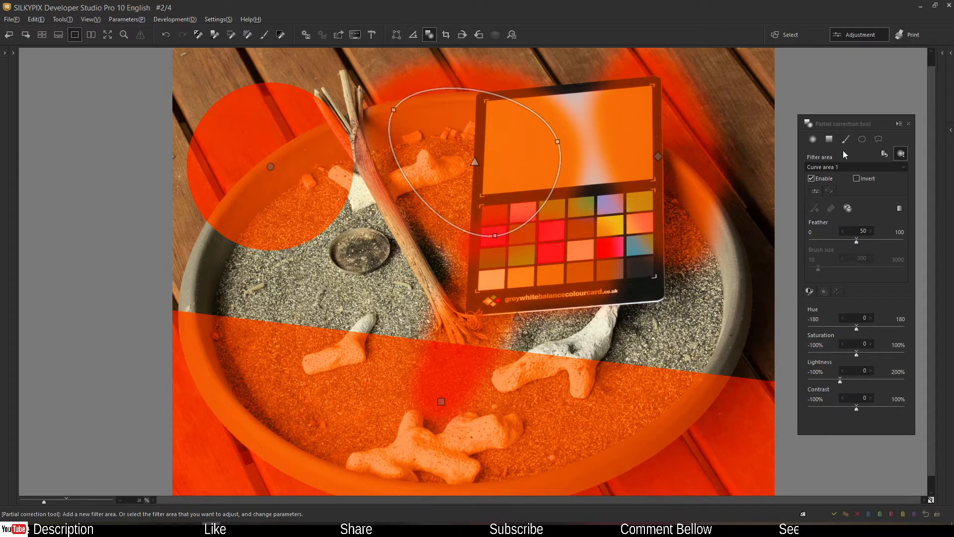
Paint a new brush correction area with feather 72 and brush size 659 over the sand just below the round shell.
click(819, 168)
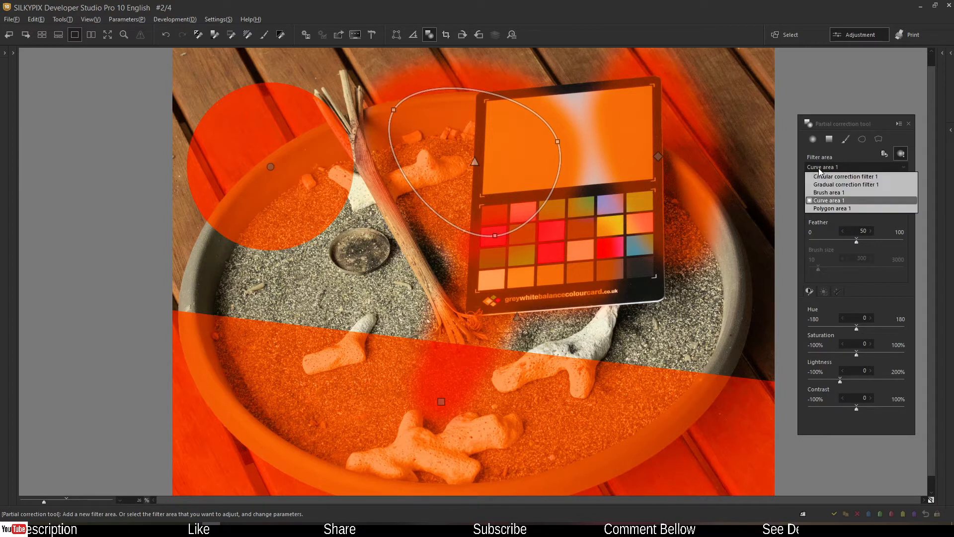
click(816, 191)
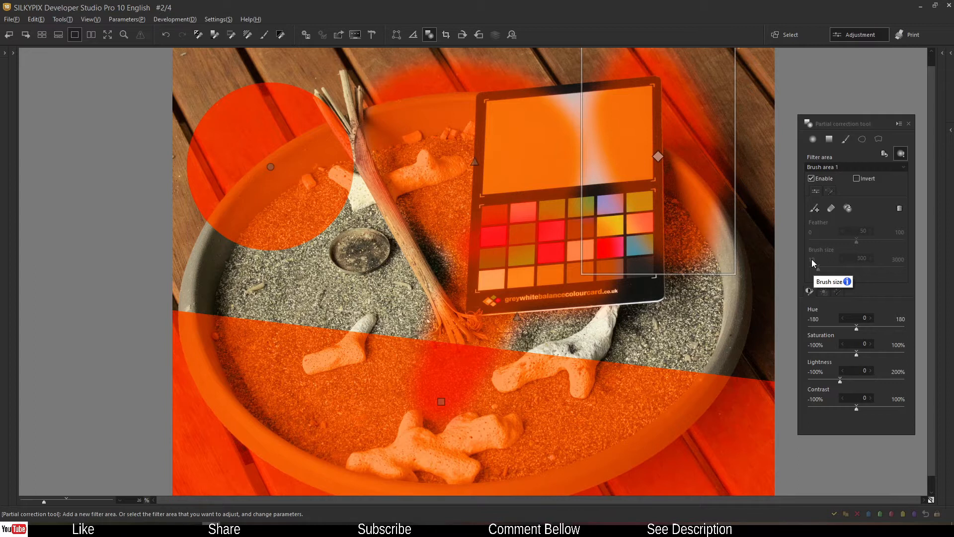
click(849, 142)
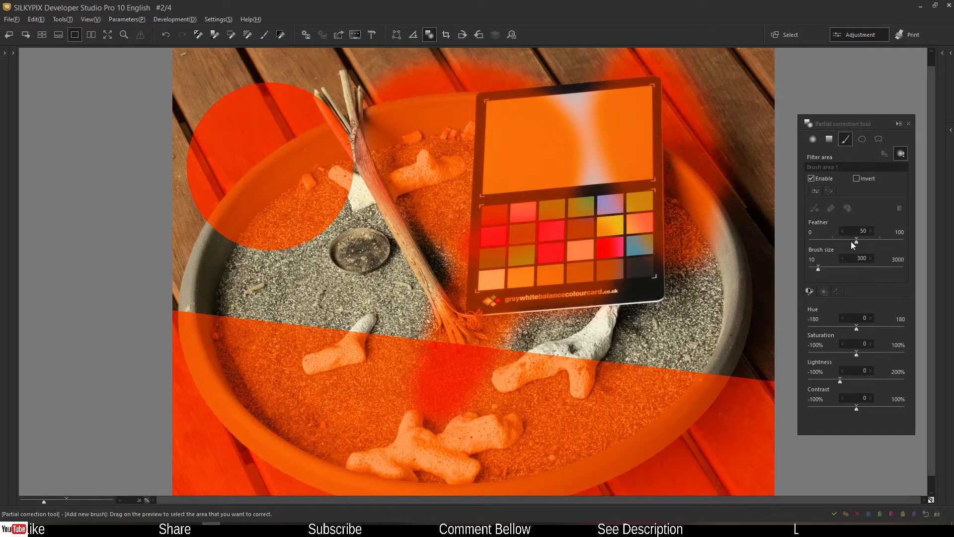
mouse_move(857, 244)
mouse_down()
mouse_move(838, 241)
mouse_move(925, 237)
mouse_move(876, 243)
mouse_up()
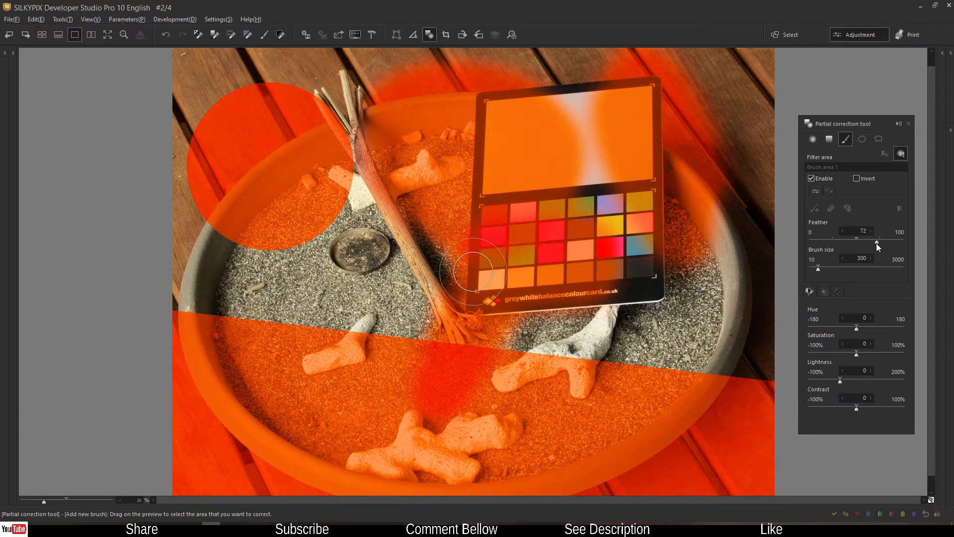
click(819, 267)
mouse_move(820, 268)
mouse_down()
mouse_move(899, 267)
mouse_move(830, 270)
mouse_up()
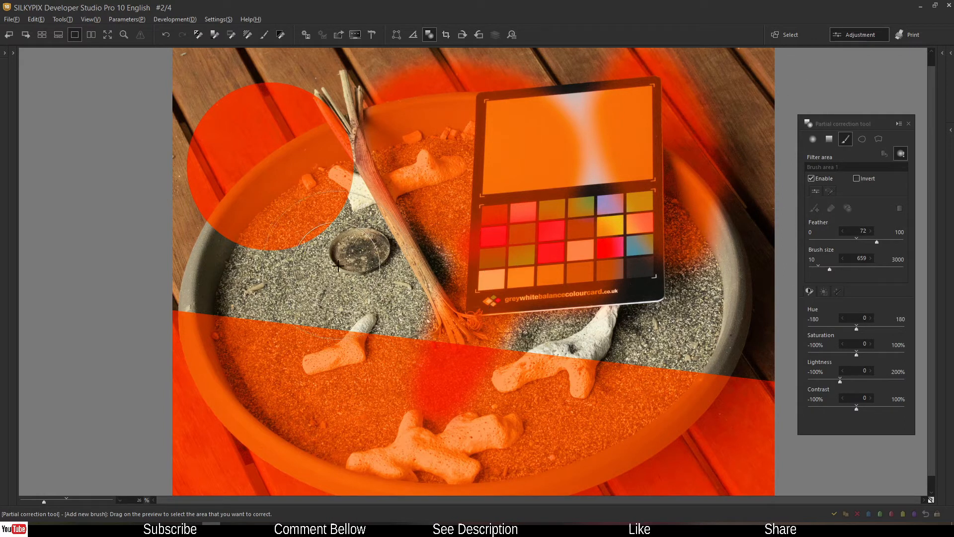
mouse_move(338, 266)
mouse_down()
mouse_move(350, 263)
mouse_move(337, 273)
mouse_up()
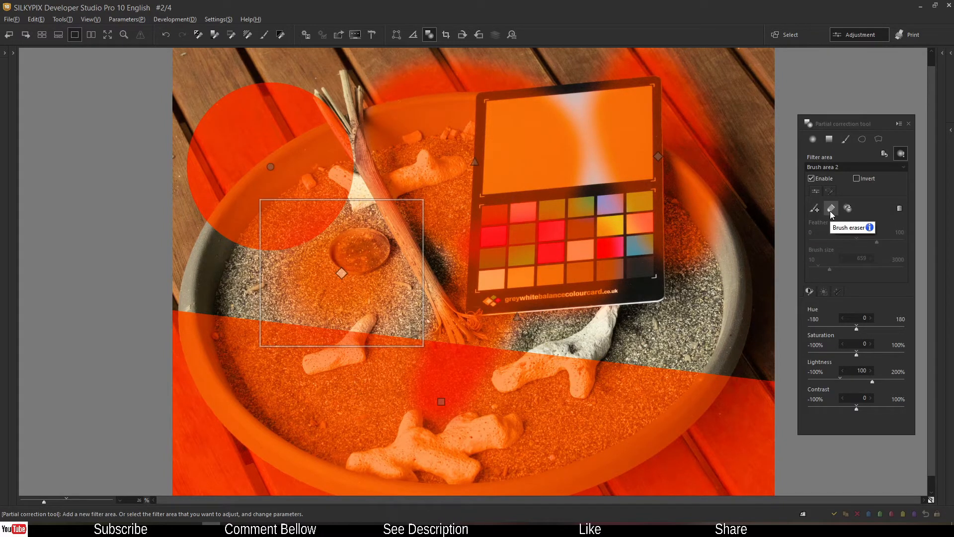
Erase the painted brush overlay around the round shell with the Brush eraser and hide the mask overlay.
click(831, 209)
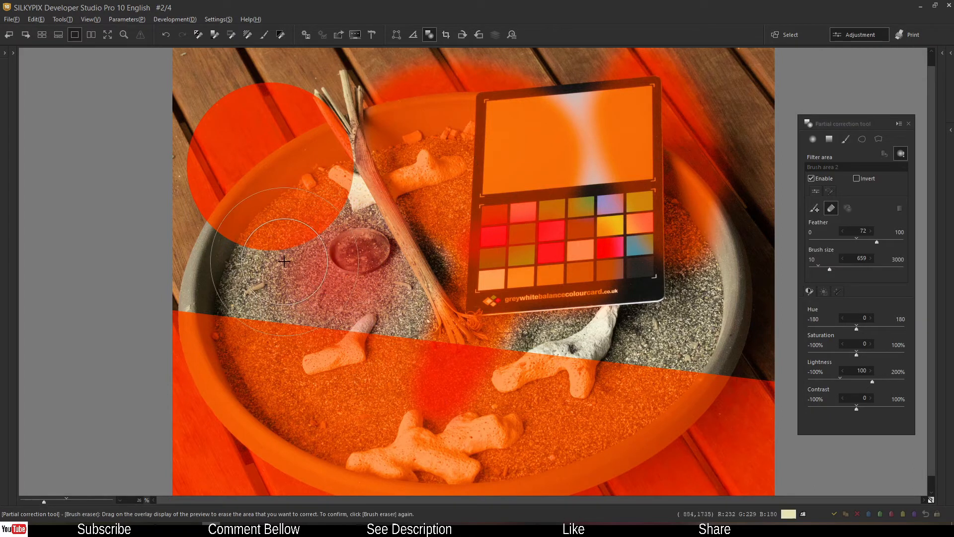
mouse_move(284, 261)
mouse_down()
mouse_move(271, 277)
mouse_move(331, 289)
mouse_move(368, 275)
mouse_move(342, 247)
mouse_up()
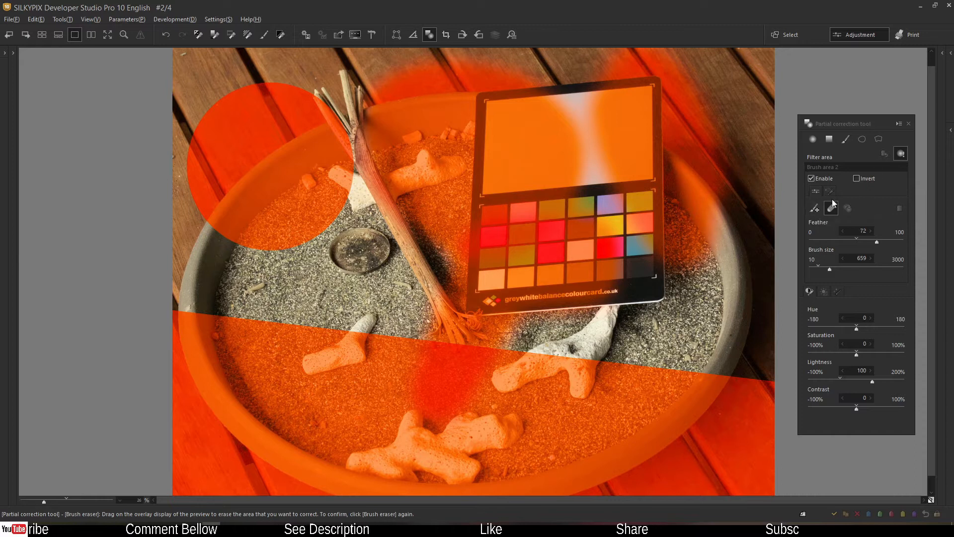
click(901, 154)
click(831, 208)
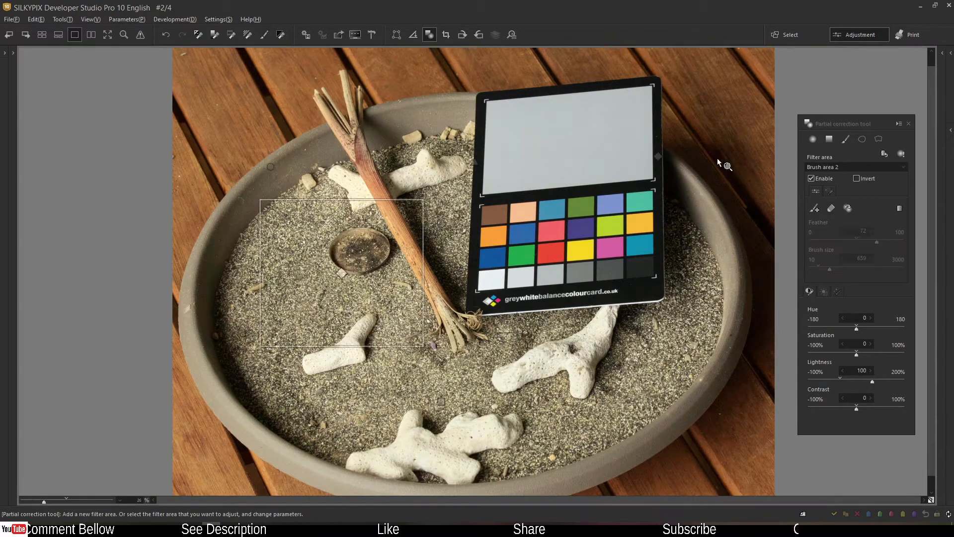
Paint a brush area on the upper-right planks, extend it over the upper-left planks, left rim and lower sand, and set its lightness to -58.
click(844, 141)
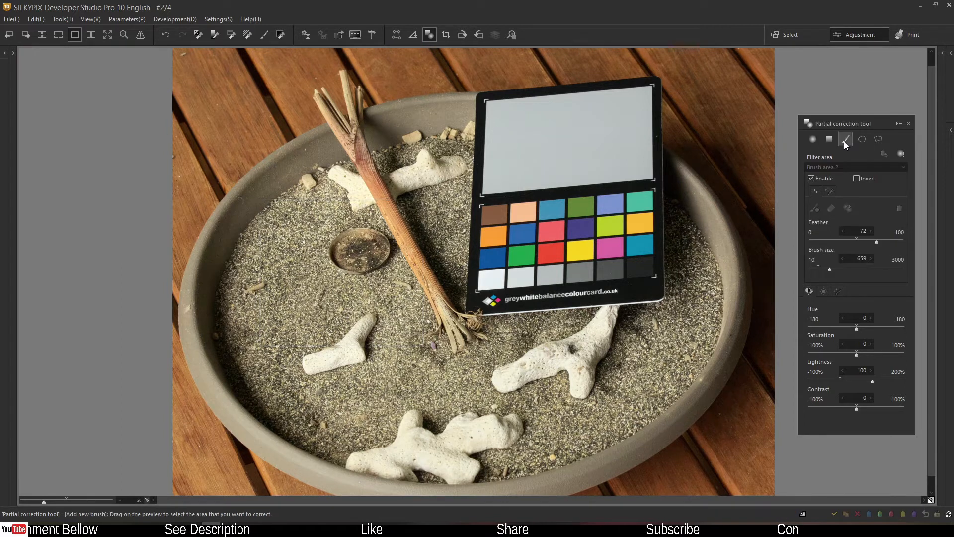
drag(741, 100, 741, 127)
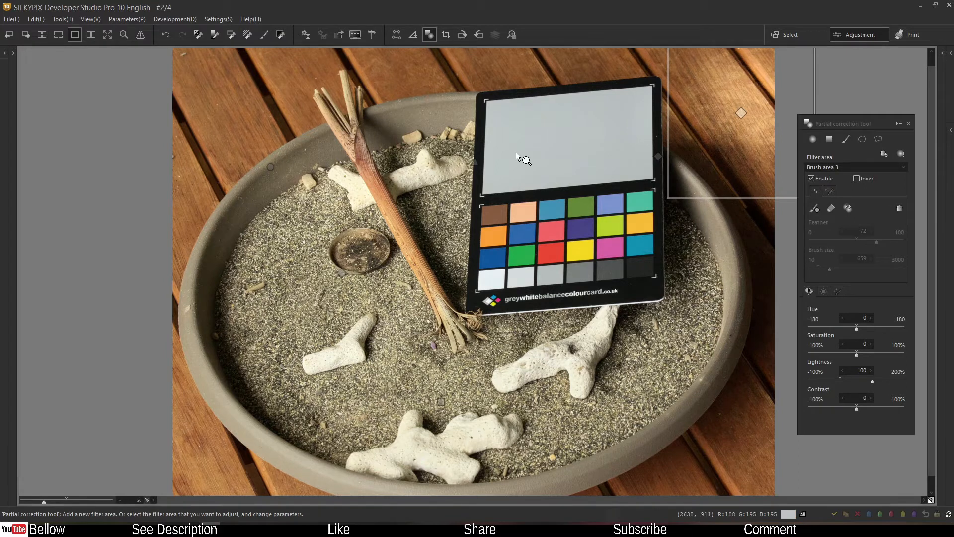
click(814, 209)
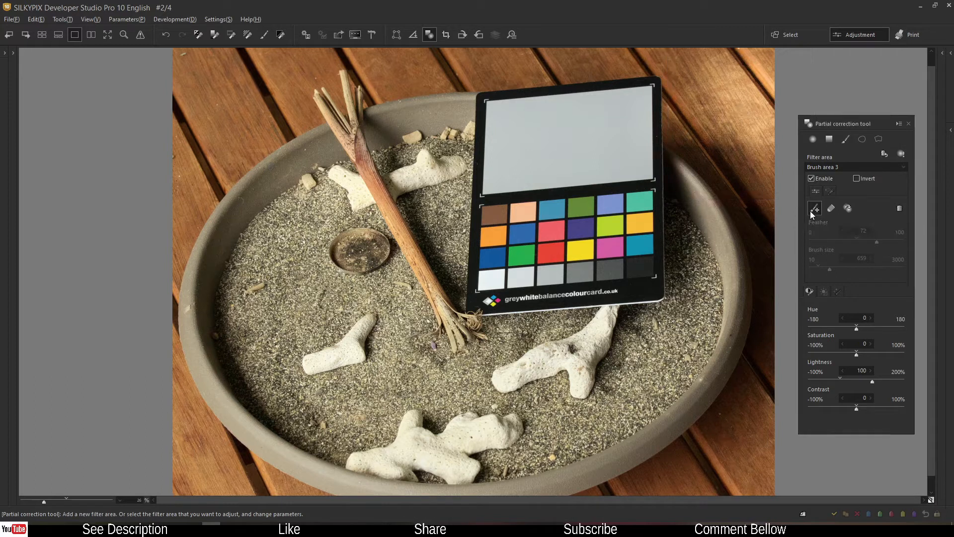
mouse_move(259, 64)
mouse_down()
mouse_move(240, 79)
mouse_move(195, 270)
mouse_move(210, 338)
mouse_move(293, 412)
mouse_move(338, 383)
mouse_move(448, 418)
mouse_move(636, 410)
mouse_up()
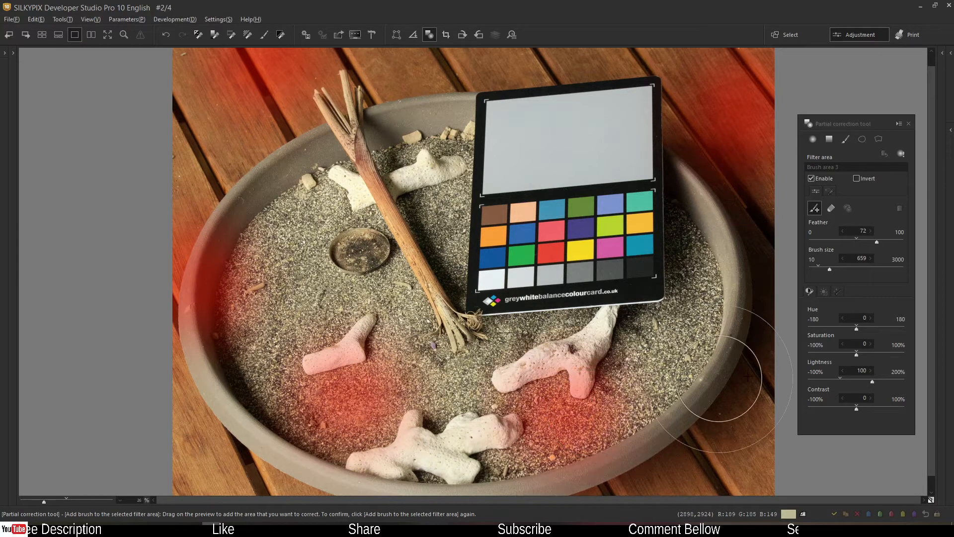
click(817, 210)
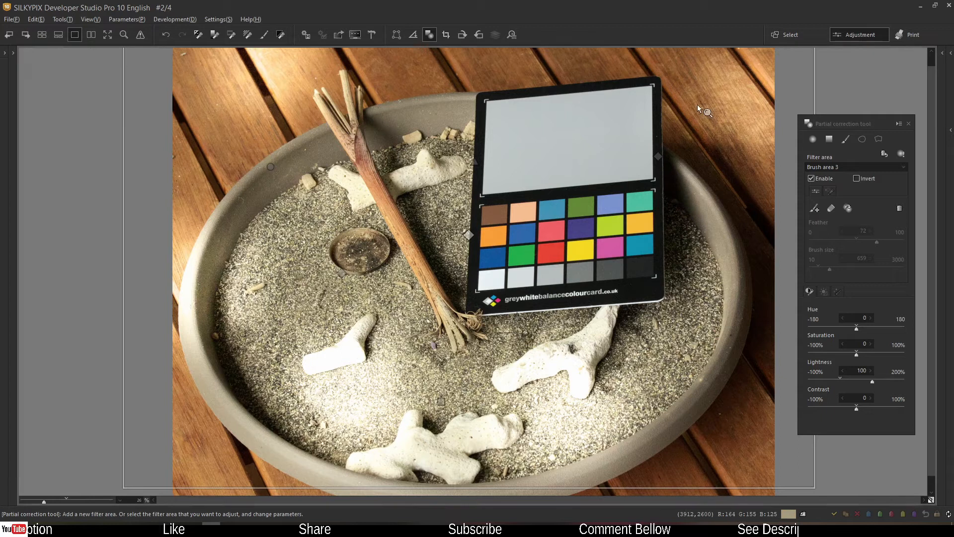
mouse_move(872, 379)
mouse_down()
mouse_move(822, 380)
mouse_move(891, 380)
mouse_move(861, 382)
mouse_up()
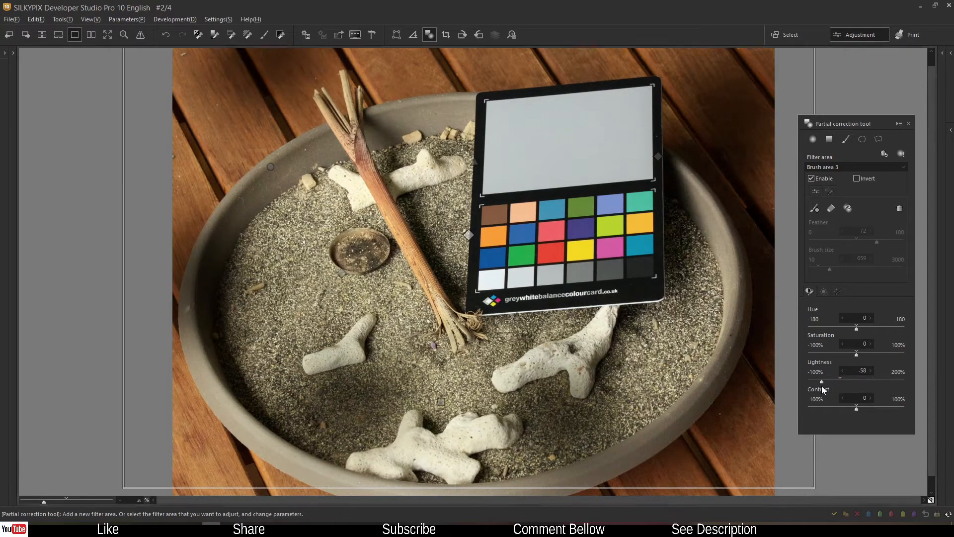
Erase the newest brush area's two patches on the upper planks and delete that filter area.
click(831, 208)
mouse_move(709, 111)
mouse_down()
mouse_move(755, 144)
mouse_move(736, 100)
mouse_move(718, 128)
mouse_up()
mouse_move(285, 64)
mouse_down()
mouse_move(197, 91)
mouse_move(227, 111)
mouse_move(308, 74)
mouse_move(277, 85)
mouse_up()
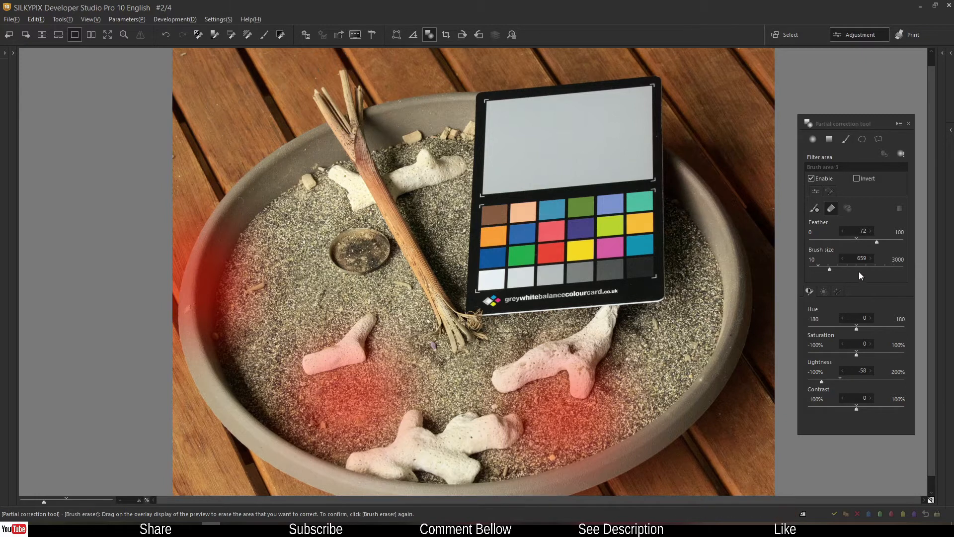
click(832, 207)
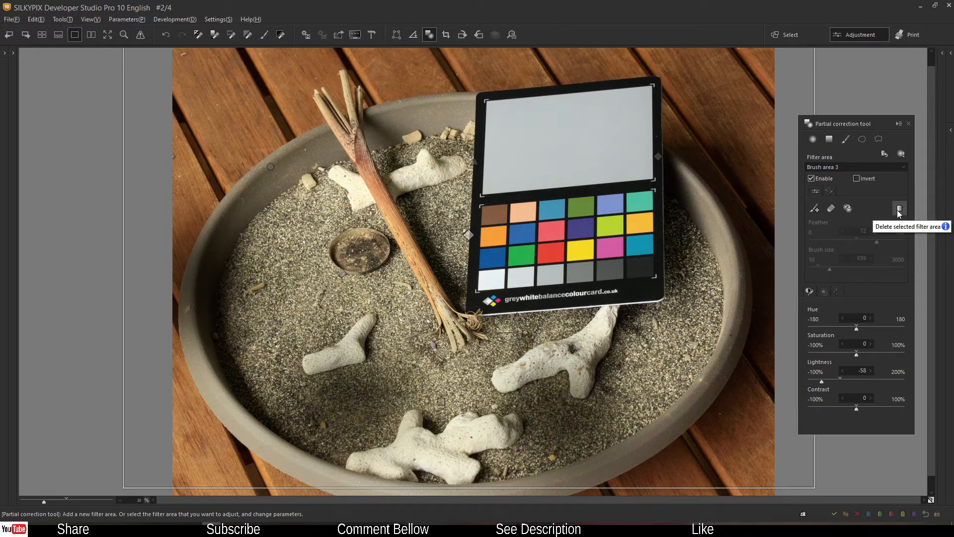
click(899, 211)
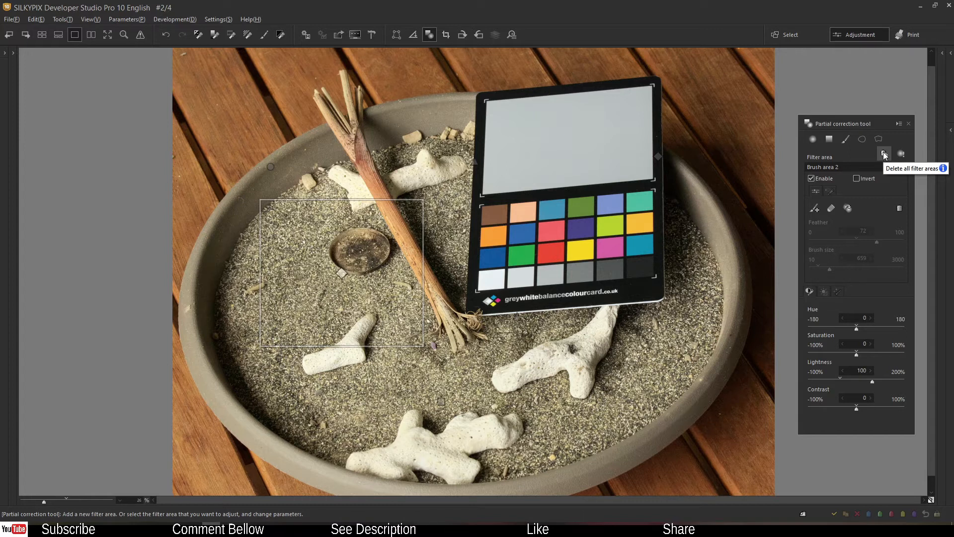
Select the curve area, try a hue of -180, and set its hue to 5 and saturation to -100.
click(828, 168)
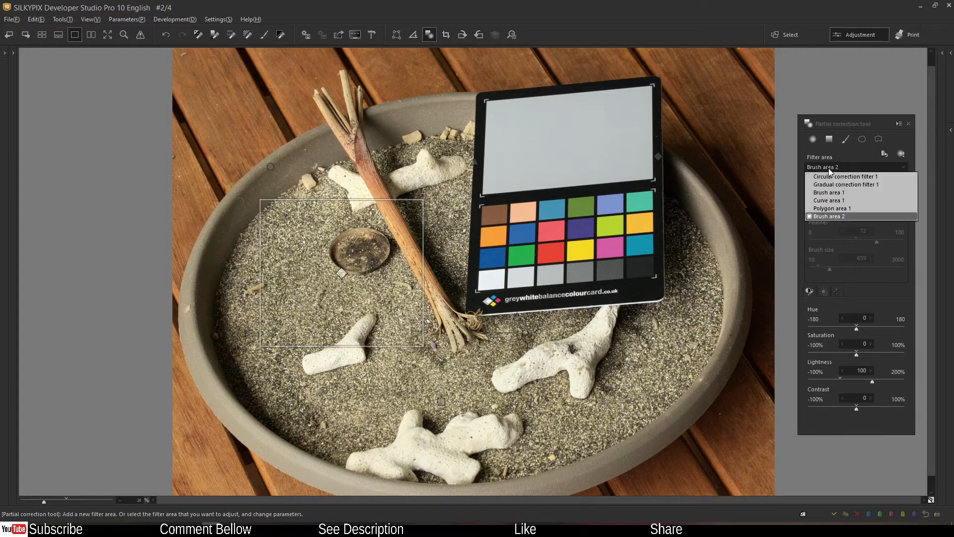
click(815, 201)
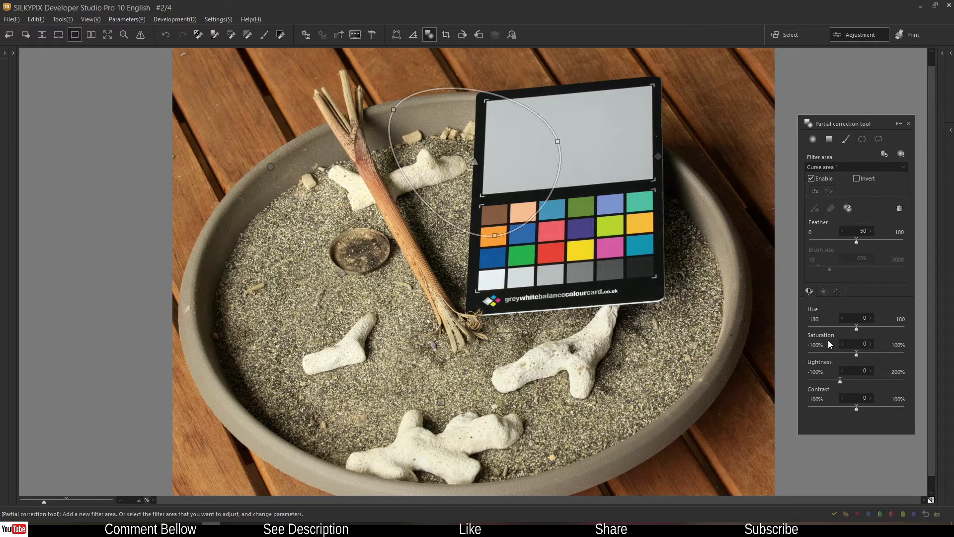
drag(857, 327, 805, 325)
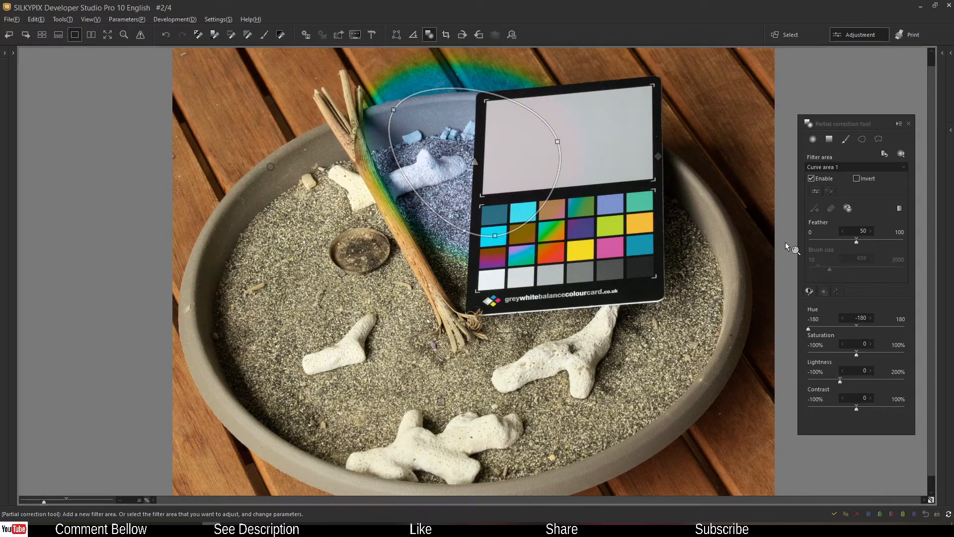
drag(807, 330, 798, 354)
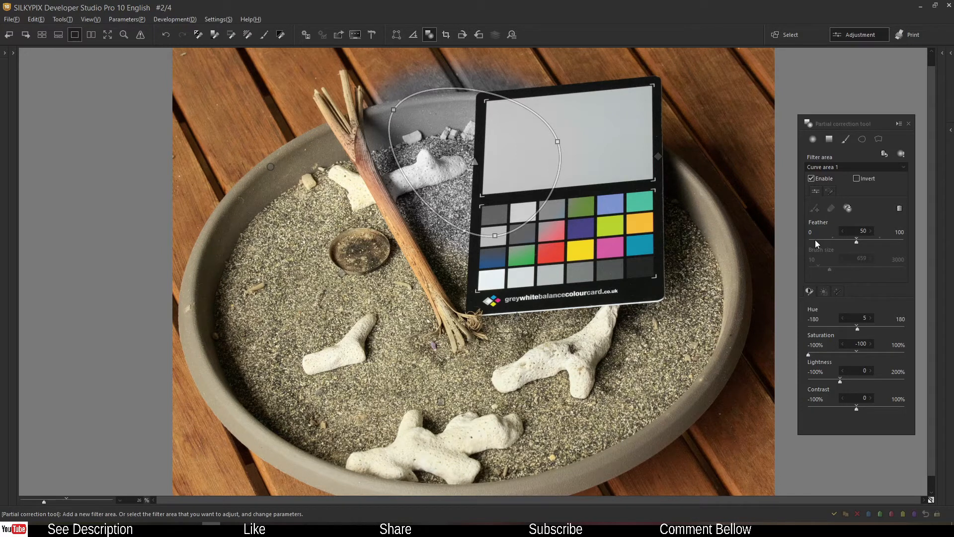
Try a feather of 15 on the curve area, and reset its feather to 50 and saturation to 0.
drag(855, 239, 852, 240)
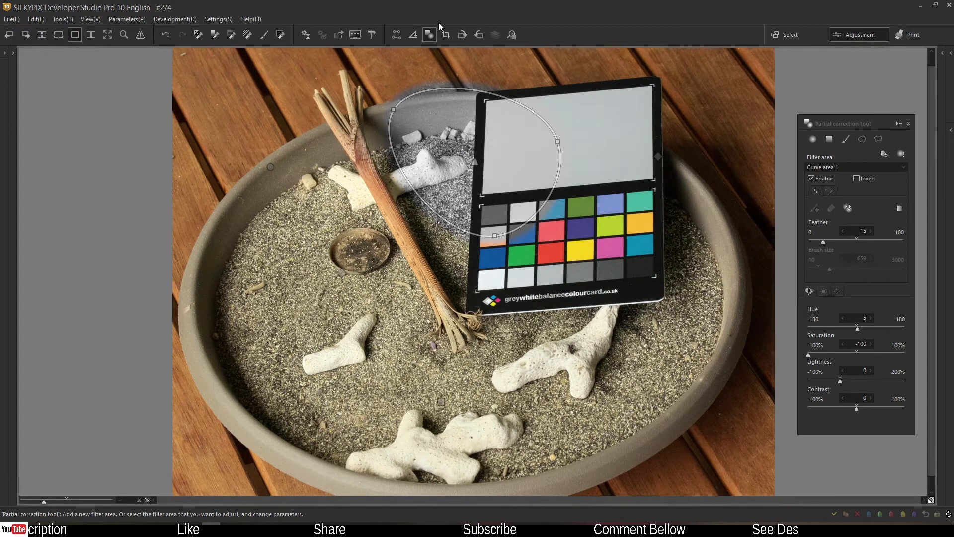
click(858, 238)
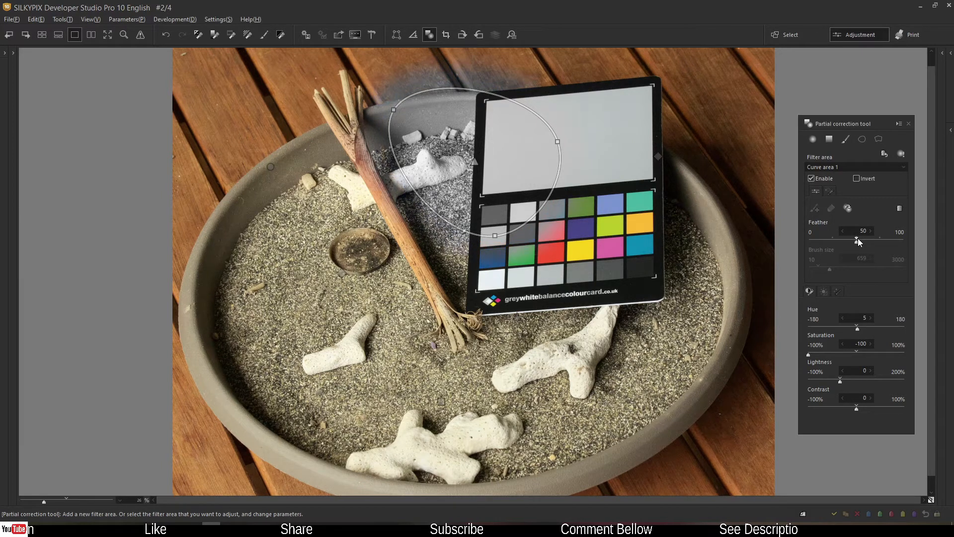
click(857, 352)
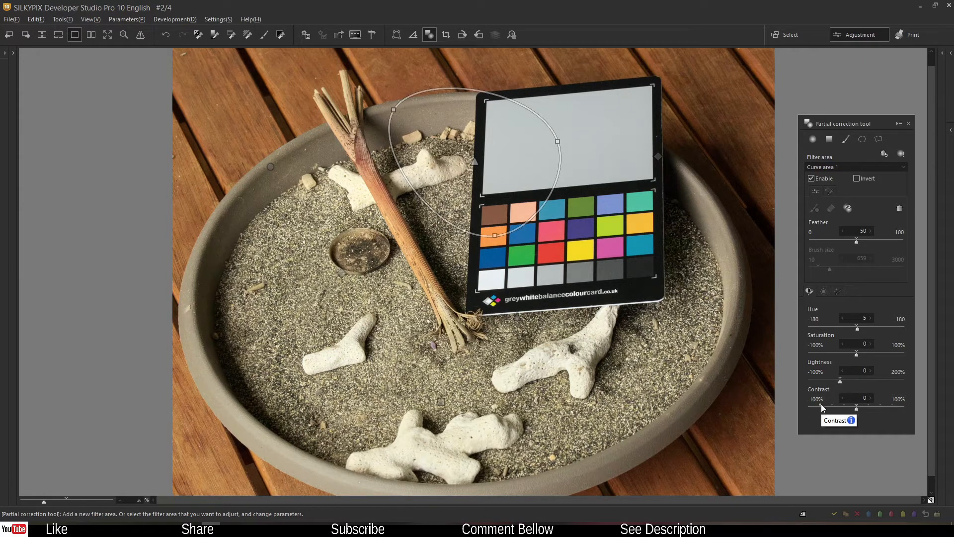
Show the curve area's colour selection settings and its white balance adjustment.
click(829, 191)
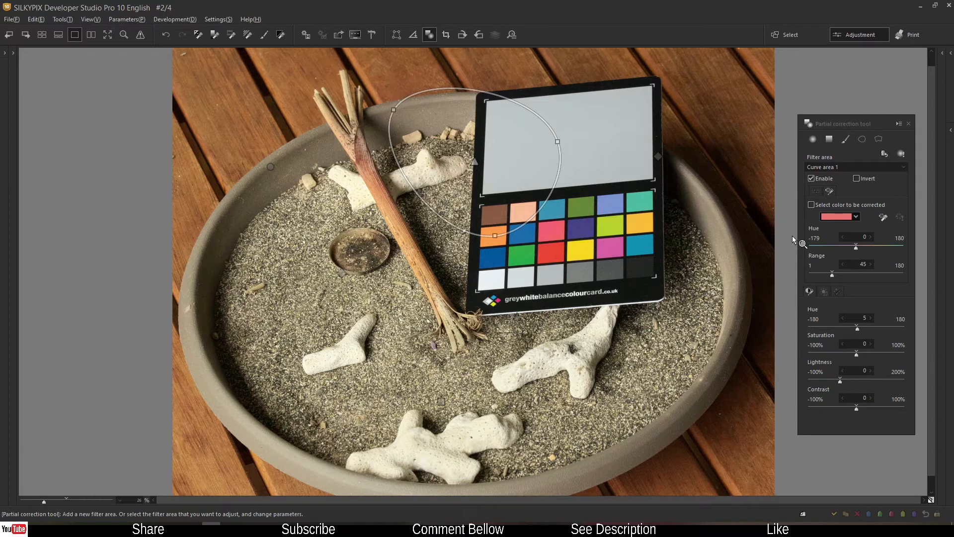
click(822, 291)
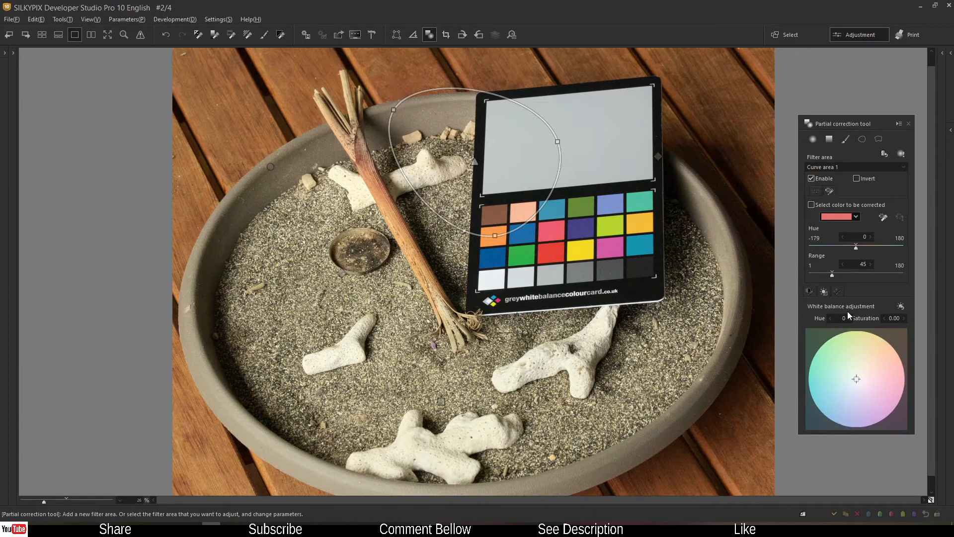
Try a global white balance adjustment of hue 35 and saturation 0.77 on the whole image, and reset it to Default.
click(944, 54)
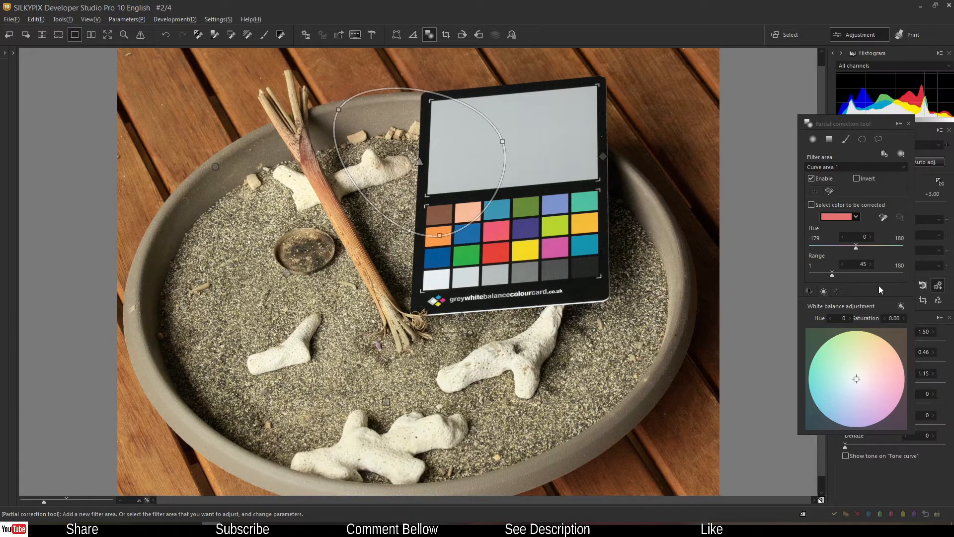
click(849, 285)
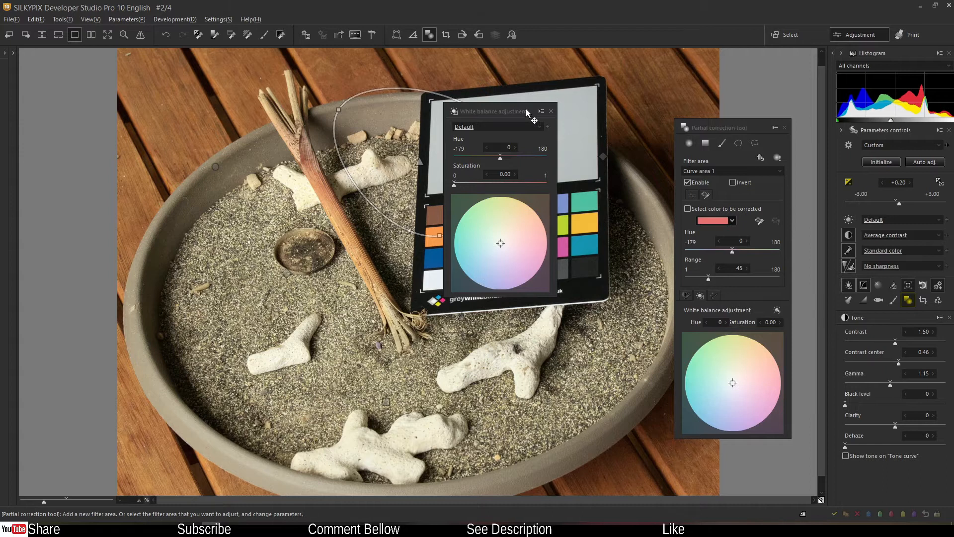
drag(533, 124, 642, 253)
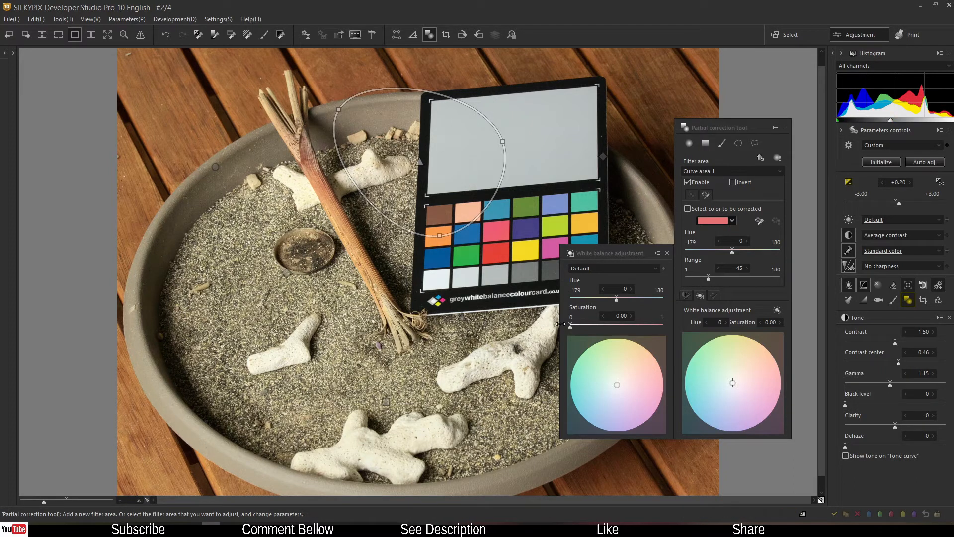
drag(615, 386, 646, 405)
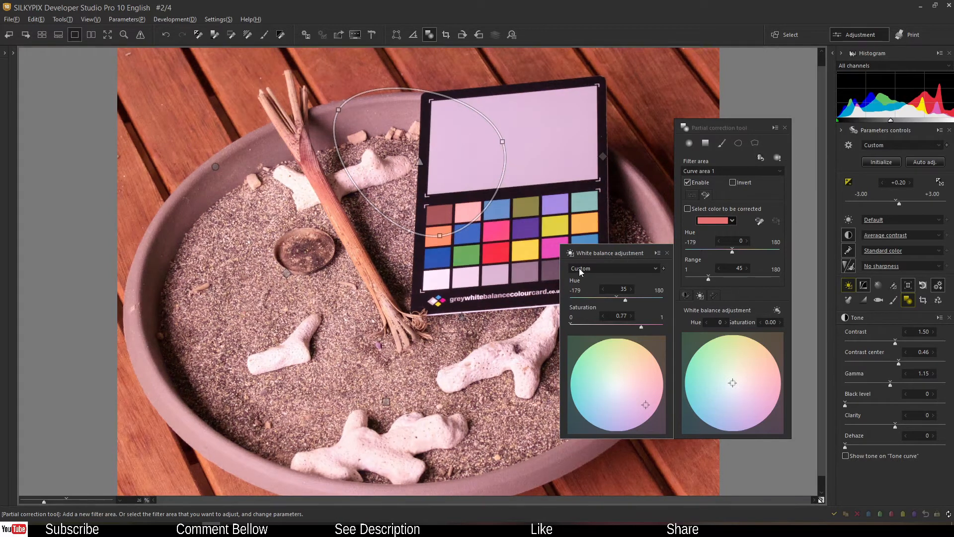
click(579, 268)
click(580, 278)
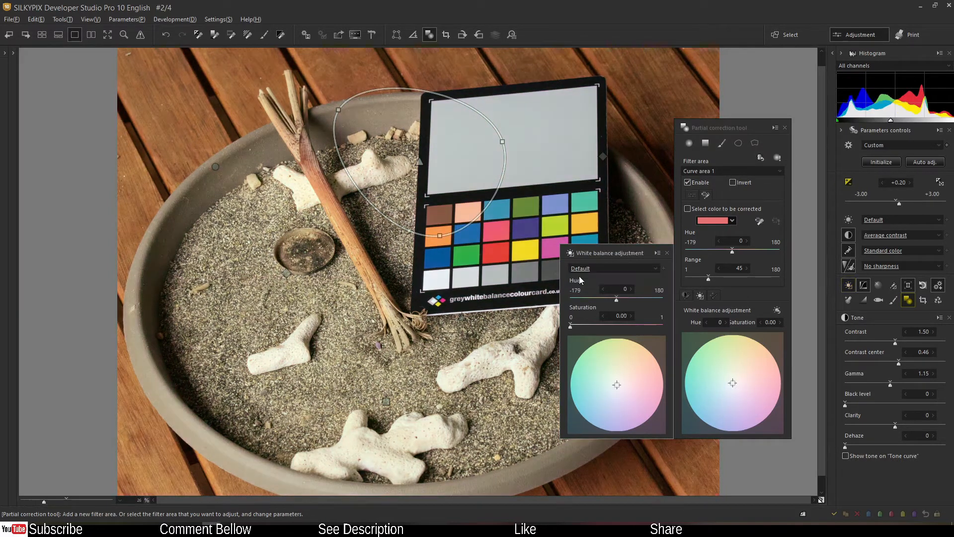
Try a white balance of hue 13 and saturation 1.00 on the curve area, reset it, and close the global white balance dialog.
click(735, 382)
click(780, 394)
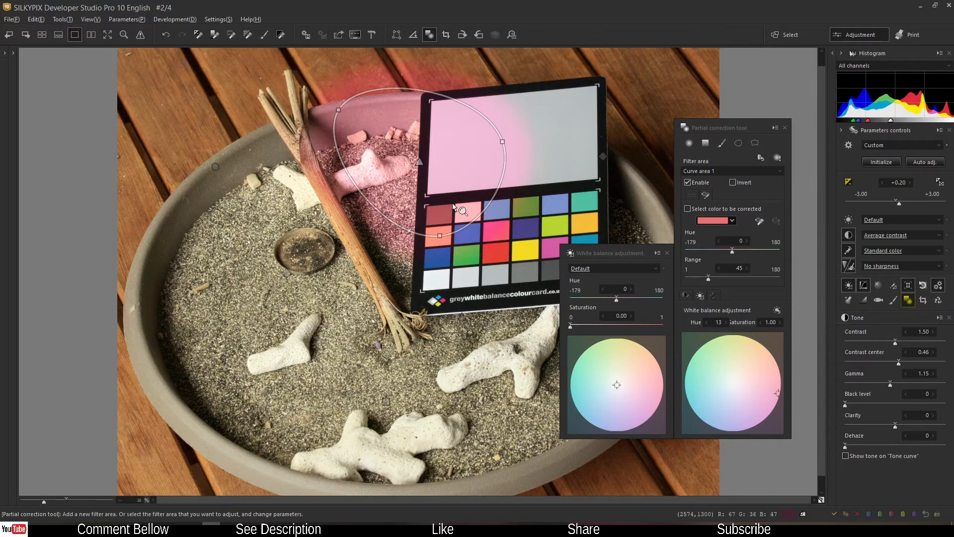
click(777, 310)
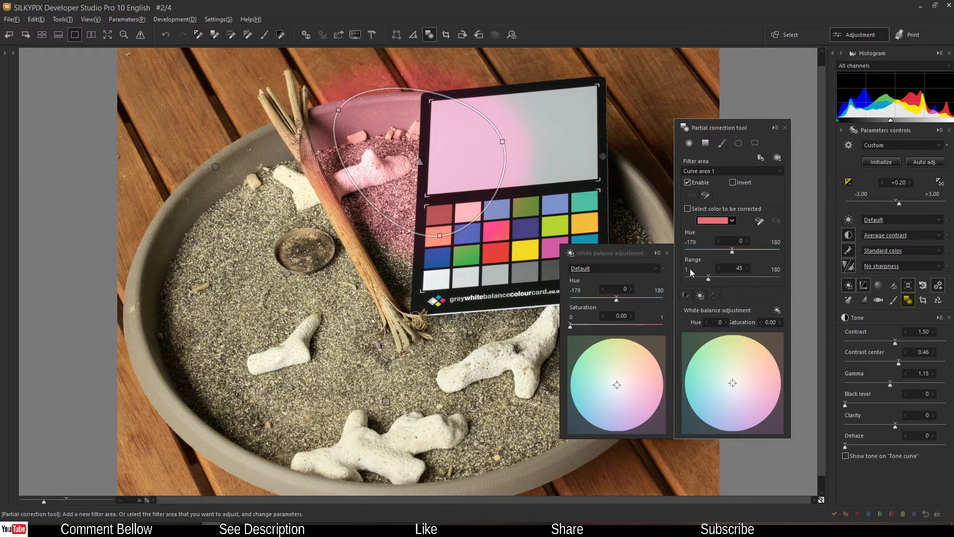
click(667, 253)
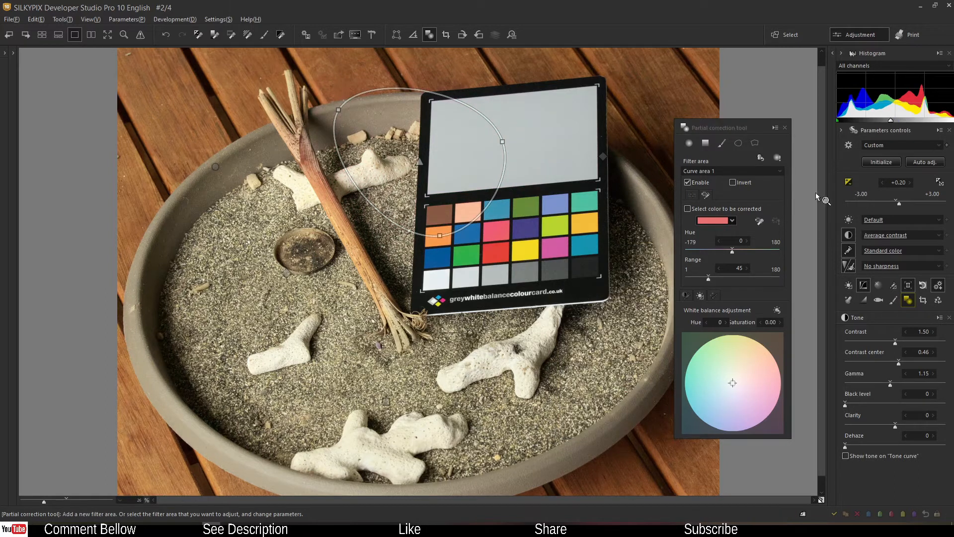
click(842, 54)
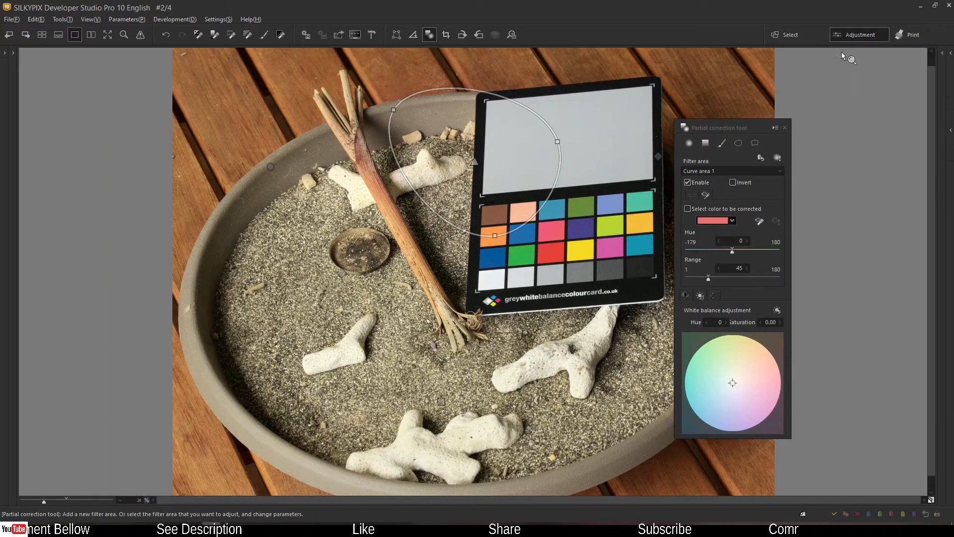
Select Circular correction filter 1 and briefly display the masks of all filter areas.
click(702, 171)
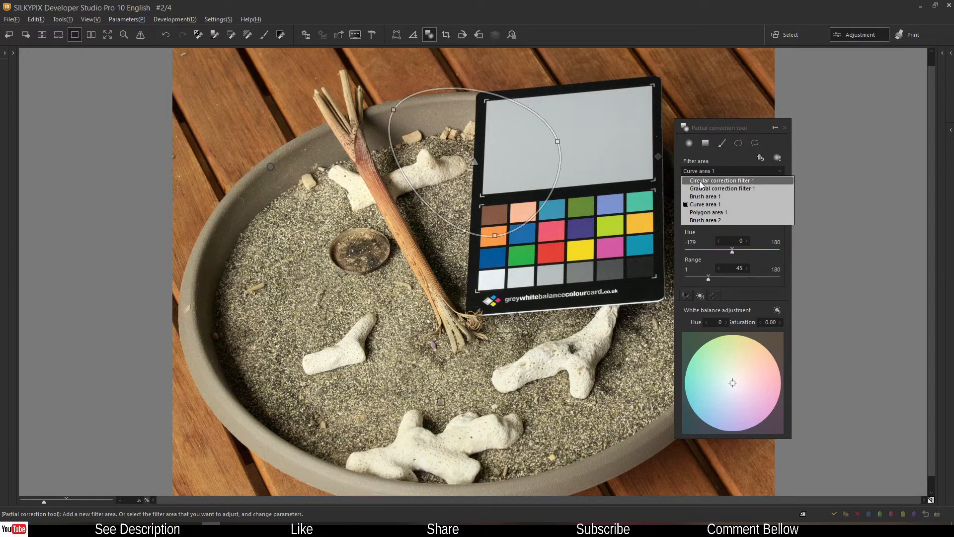
click(701, 181)
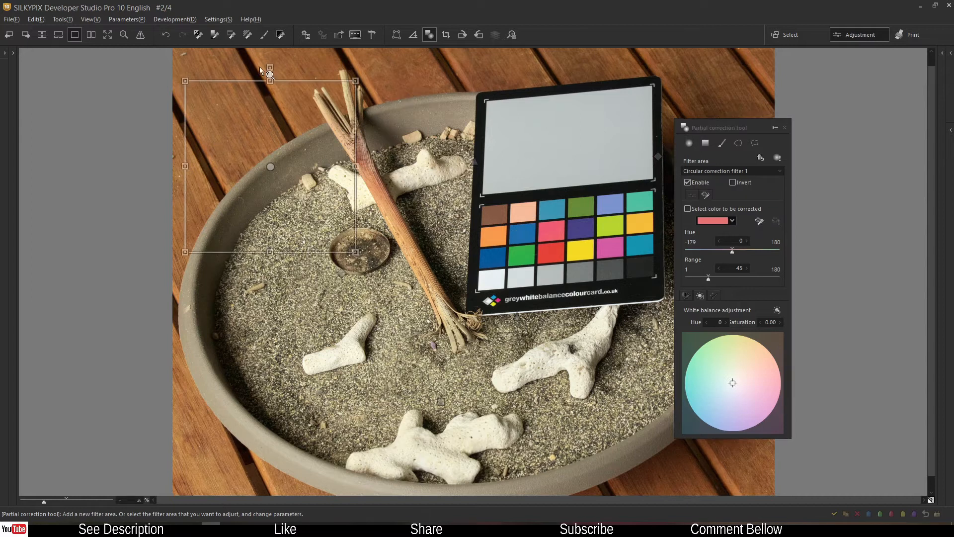
click(778, 158)
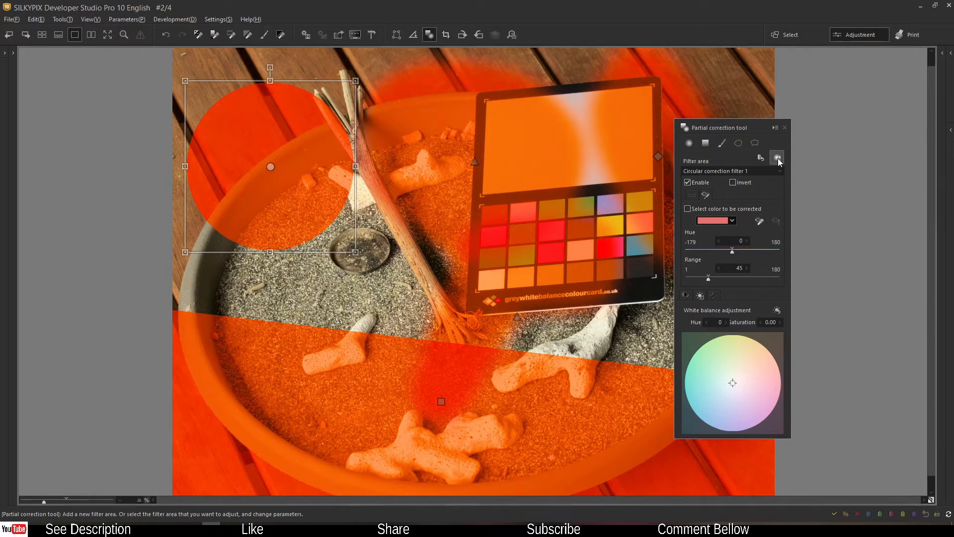
click(778, 158)
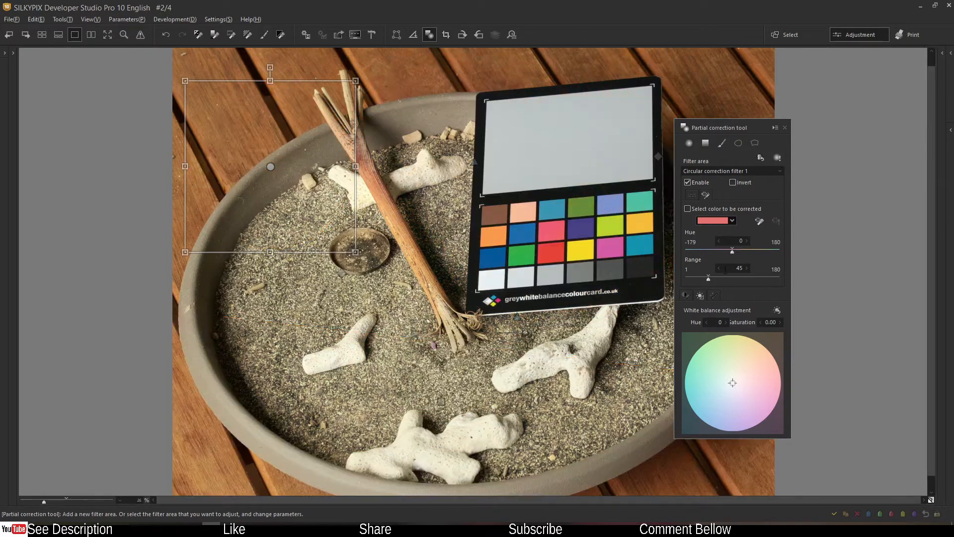
Try a blur of 82 on the circular correction filter, and invert its area to compare the effect.
click(713, 297)
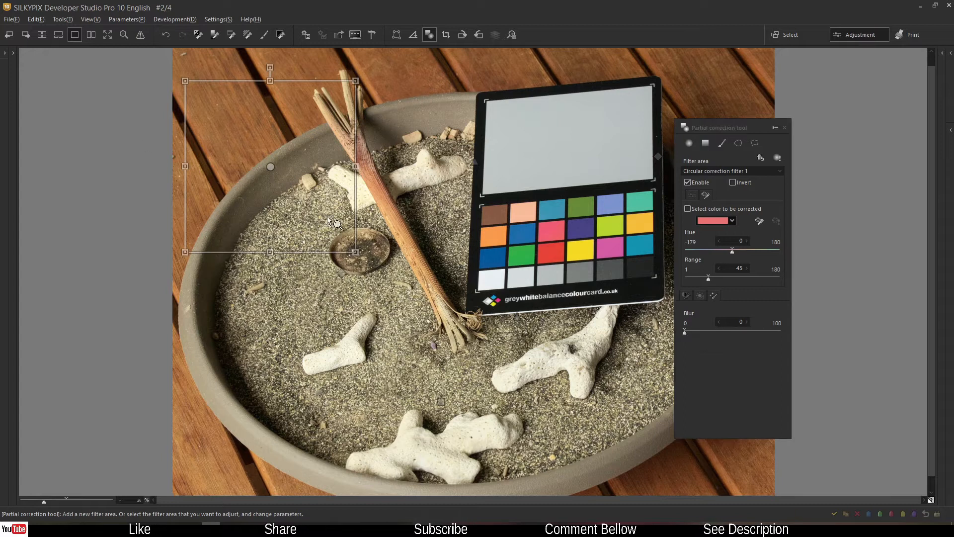
drag(685, 332, 763, 333)
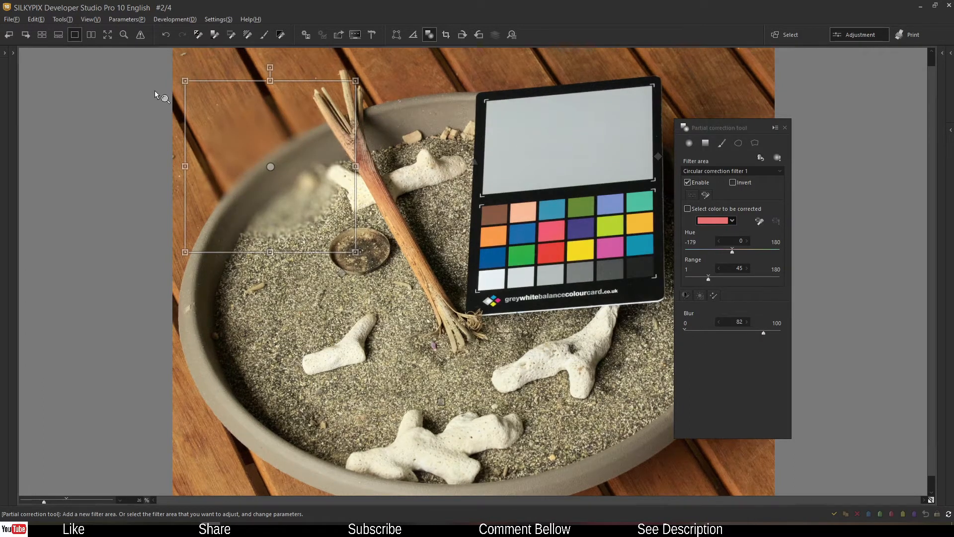
click(733, 183)
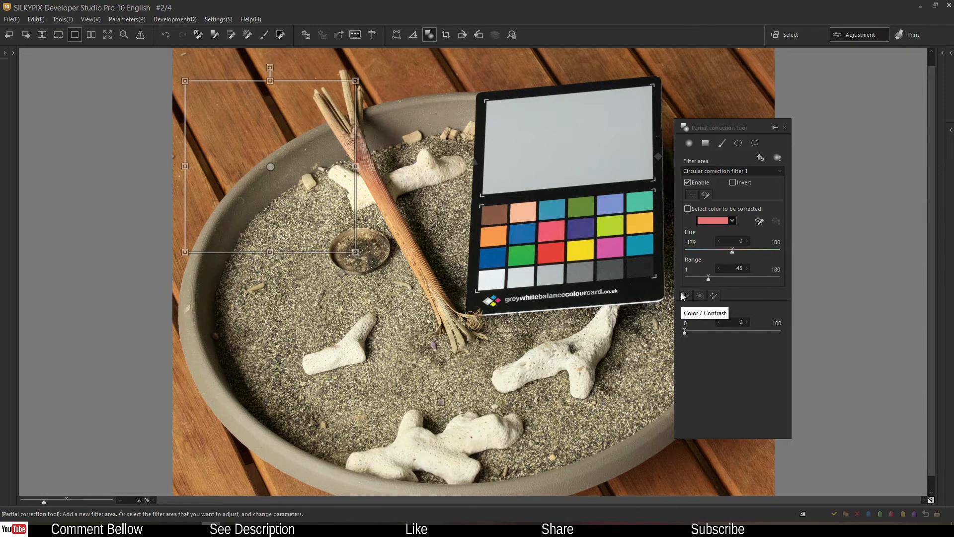
Select Polygon area 1 and briefly display the masks of all filter areas over the image.
click(691, 172)
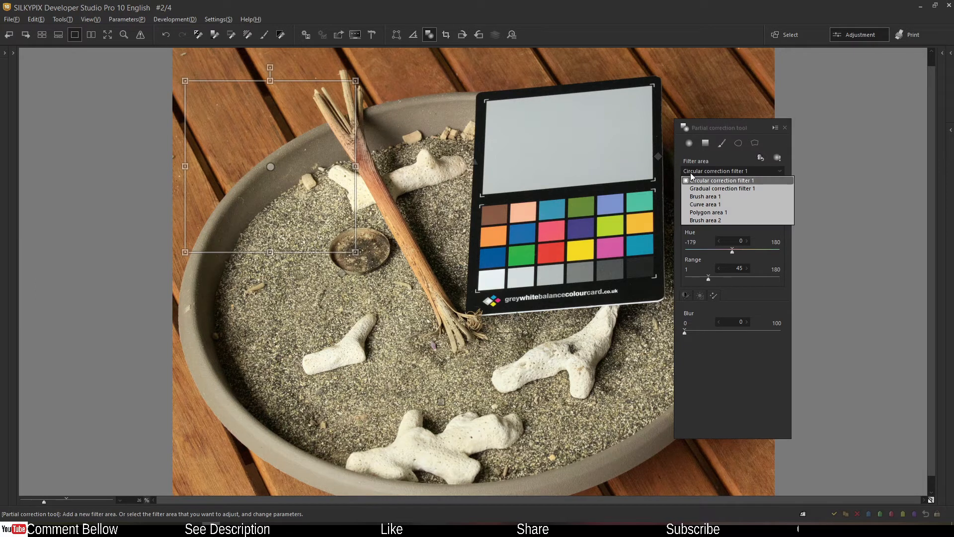
click(695, 214)
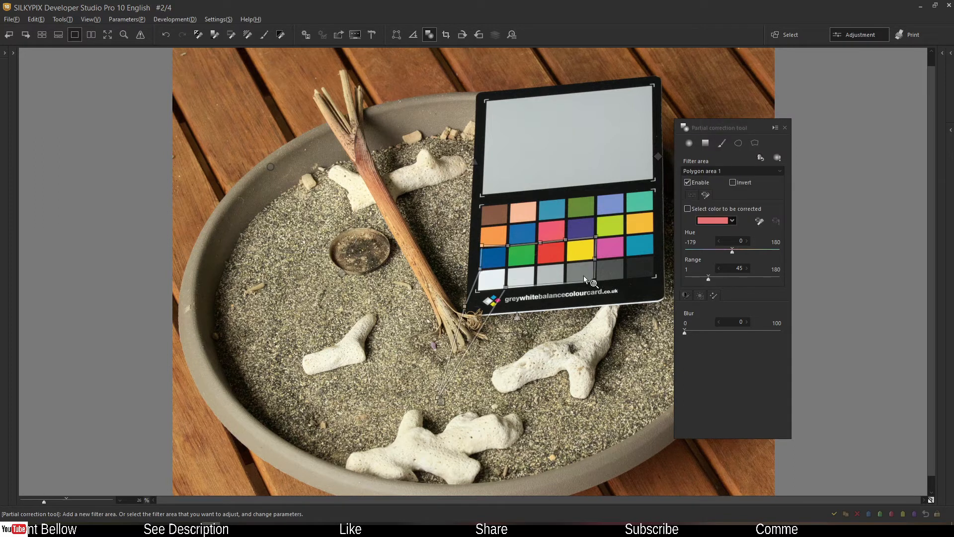
click(777, 159)
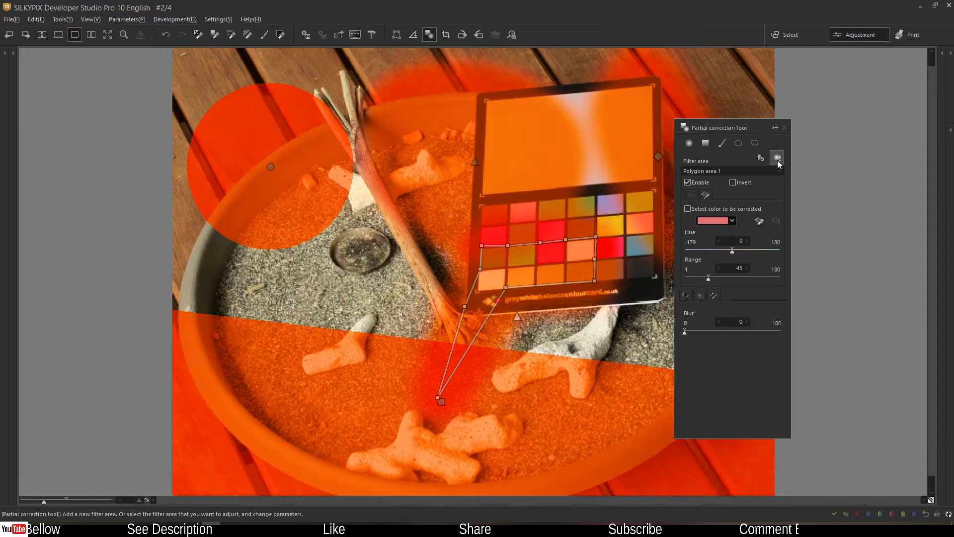
click(778, 159)
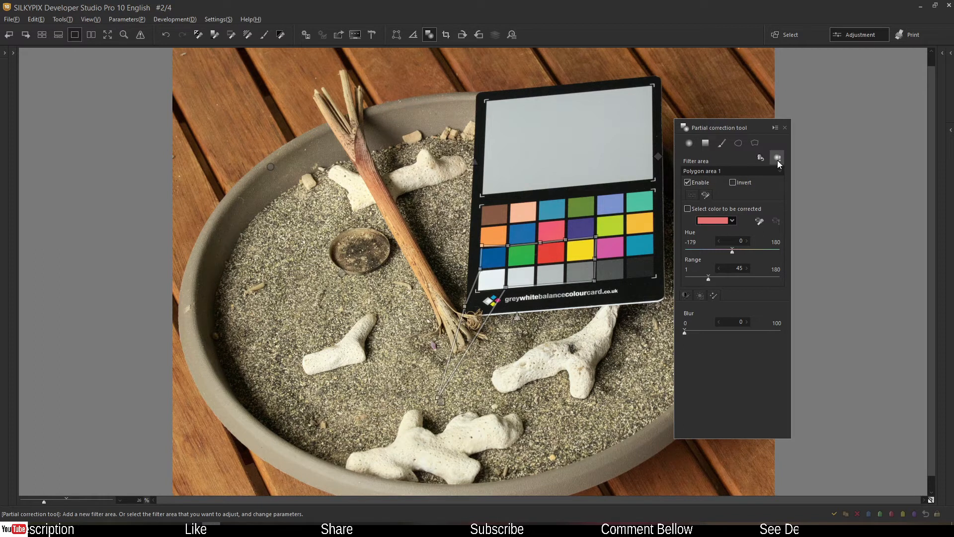
Open the Fine color controller and place it over the photo, clear of the colour card and the partial correction settings.
click(950, 55)
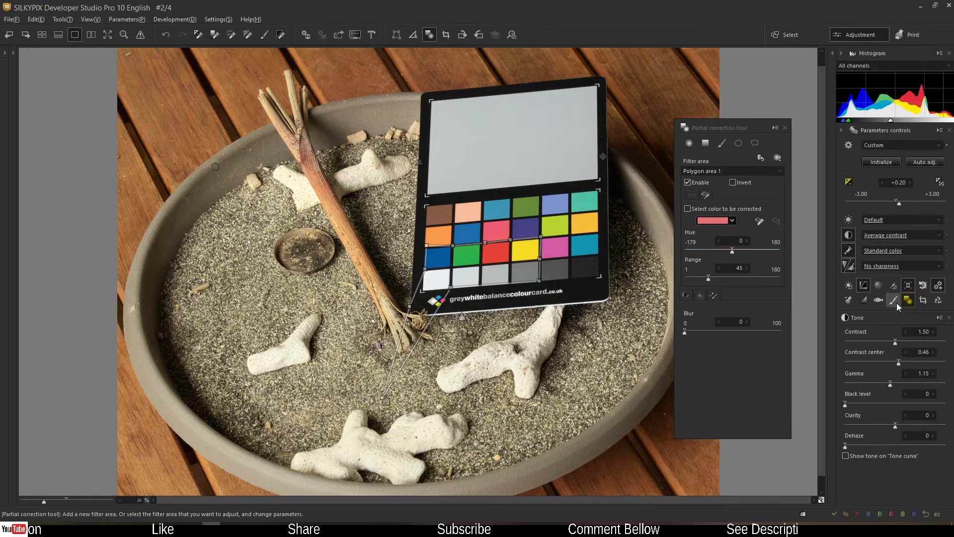
click(892, 285)
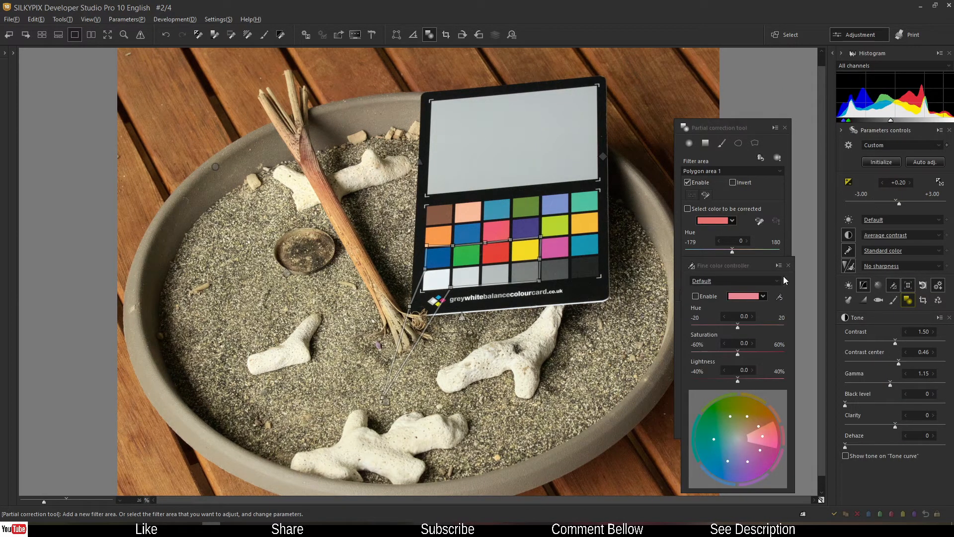
click(843, 51)
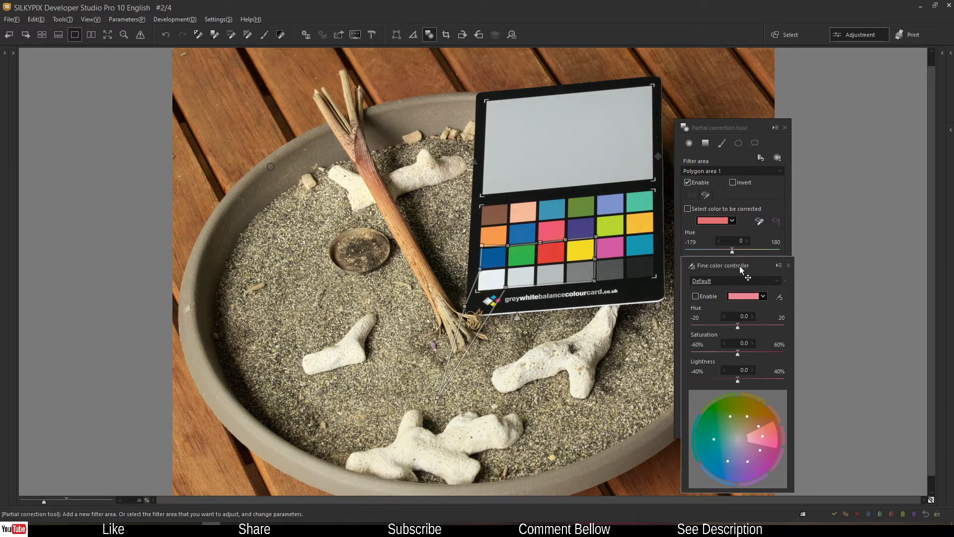
drag(705, 269, 230, 90)
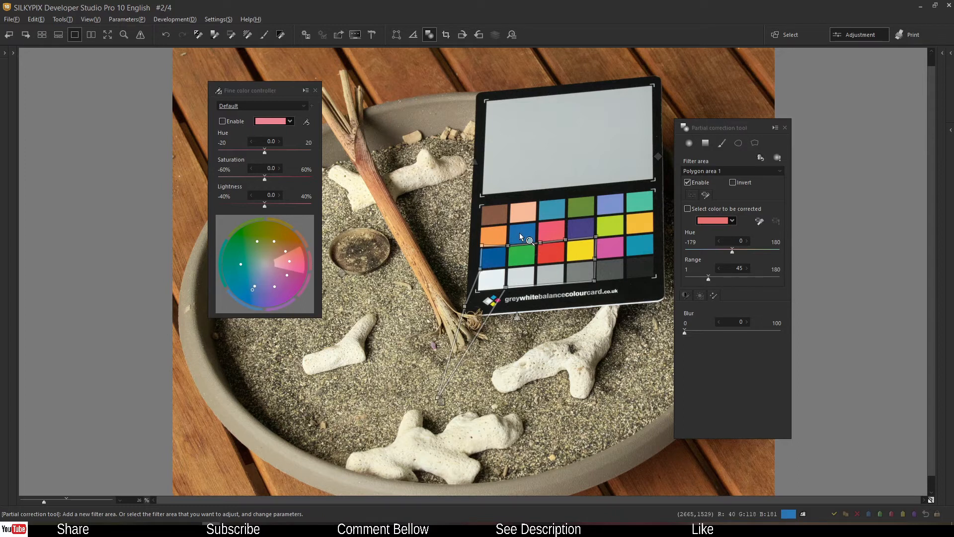
Select the blue colour range in the Fine color controller, try a hue of 18, and reset the hue to 0.
click(52, 500)
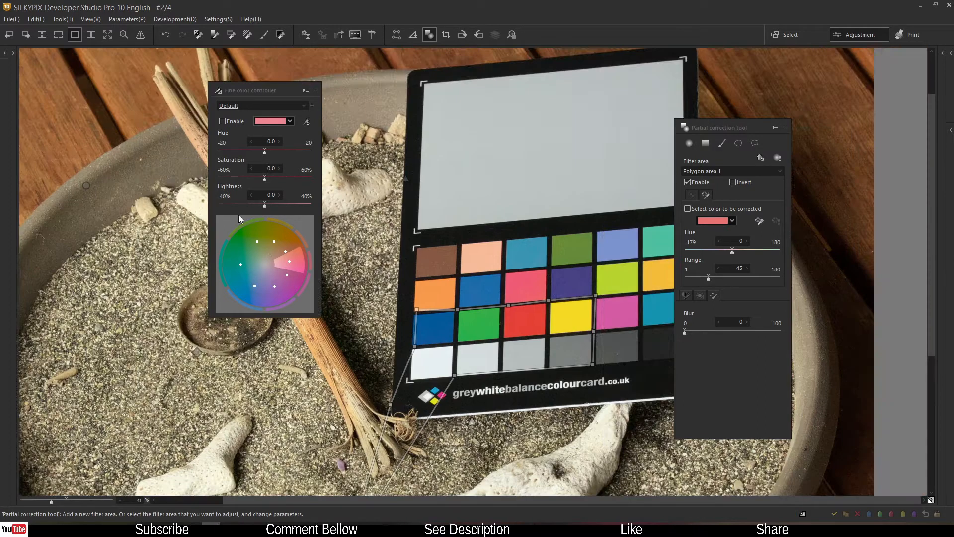
click(249, 223)
drag(262, 94, 334, 99)
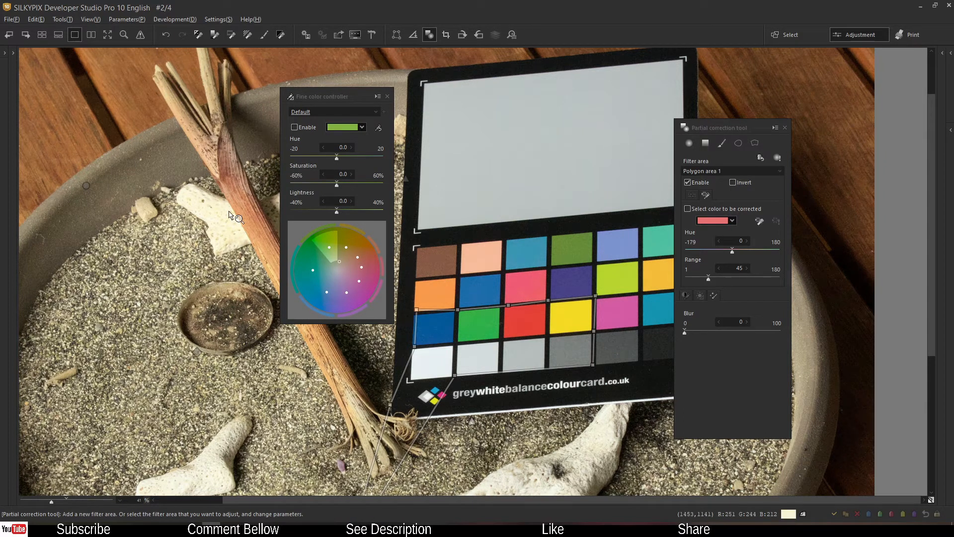
click(314, 296)
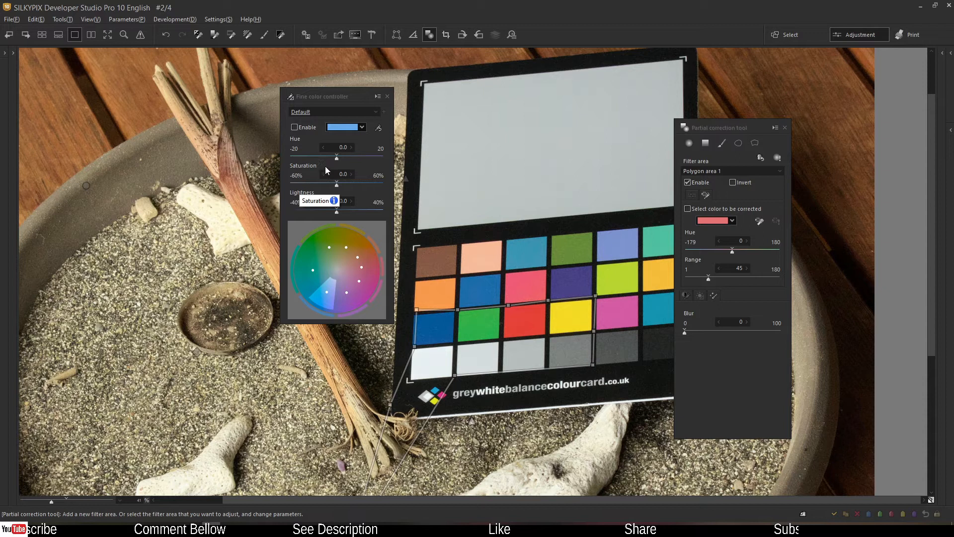
click(356, 158)
click(356, 159)
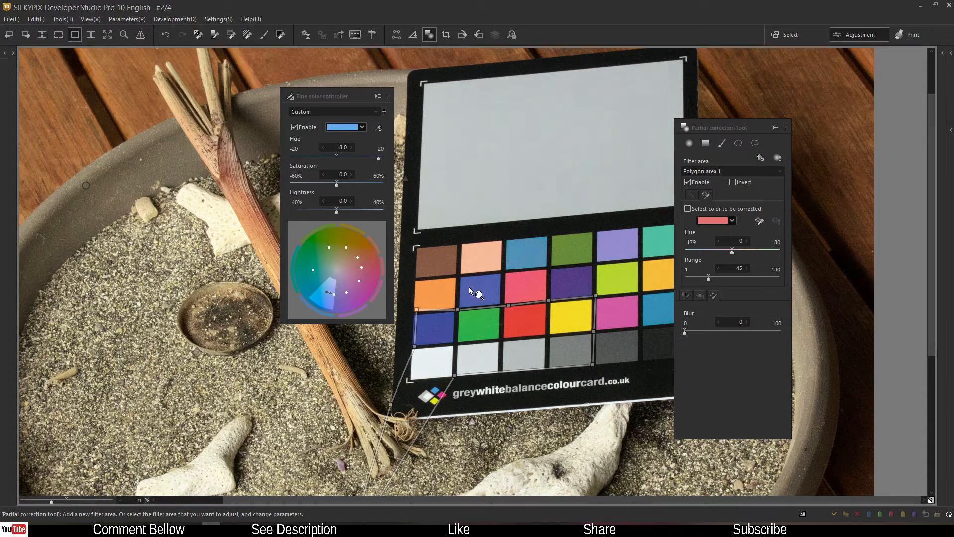
double_click(336, 156)
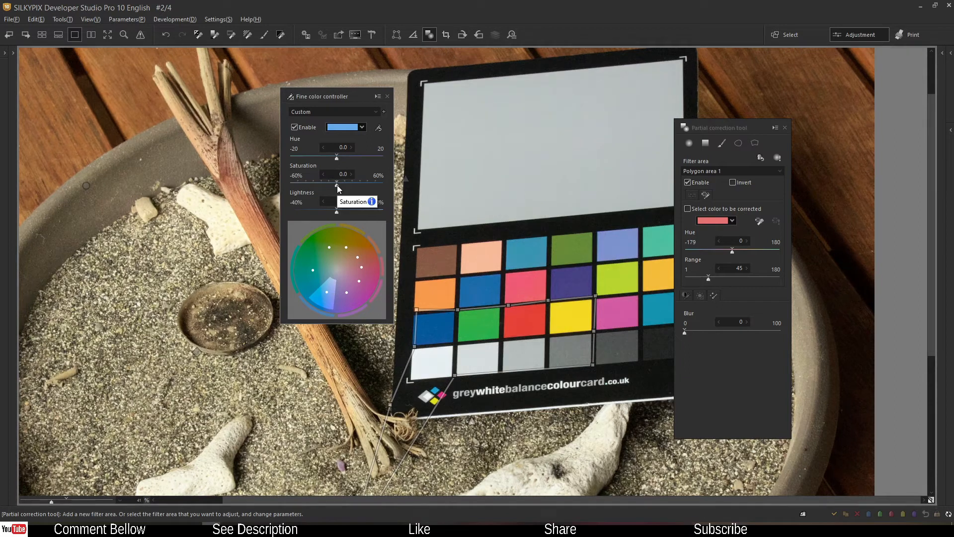
Try saturations of 60 and -59 on the blue colour range, and reset its saturation to 0.
drag(337, 185, 391, 189)
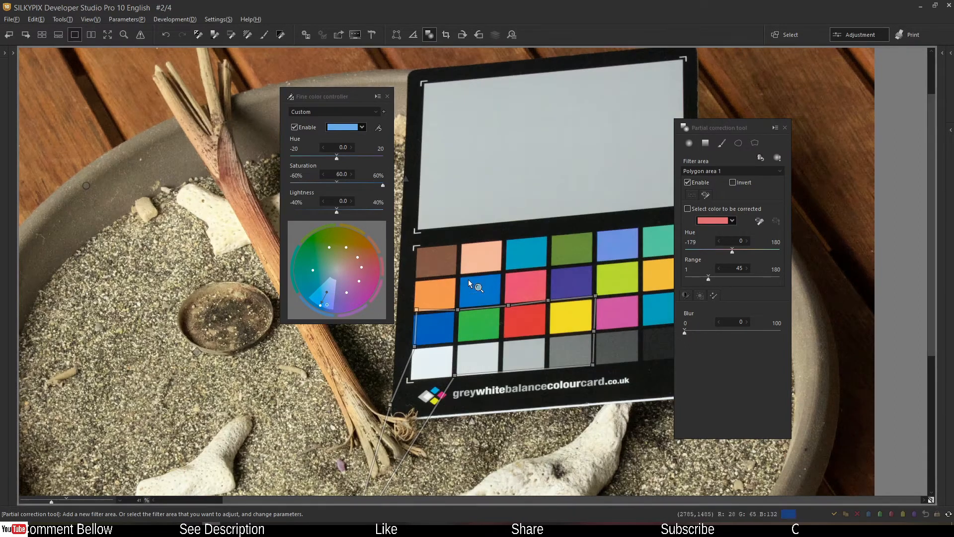
click(292, 183)
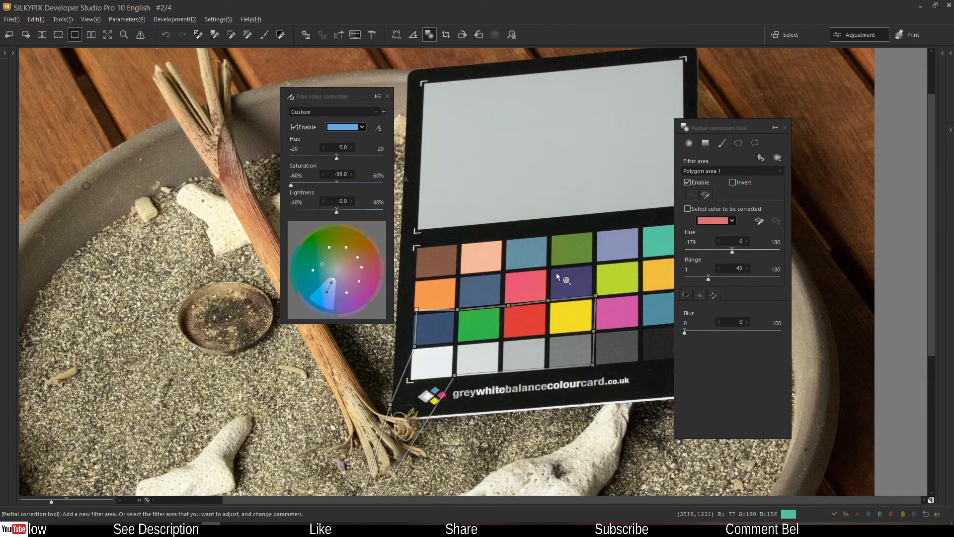
click(337, 180)
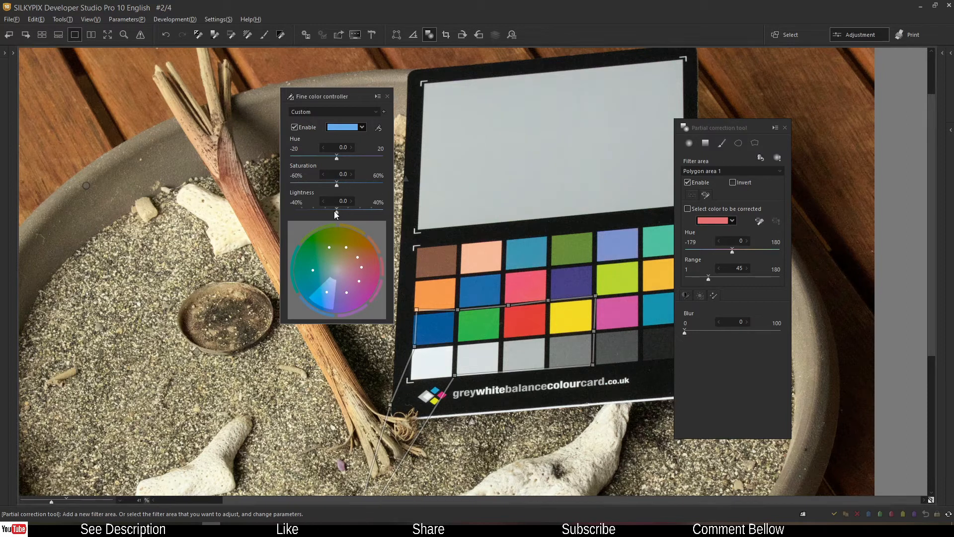
Try the lowest lightness and a lightness of 36 on the blue colour range, and reset its lightness to 0.
drag(335, 211, 283, 210)
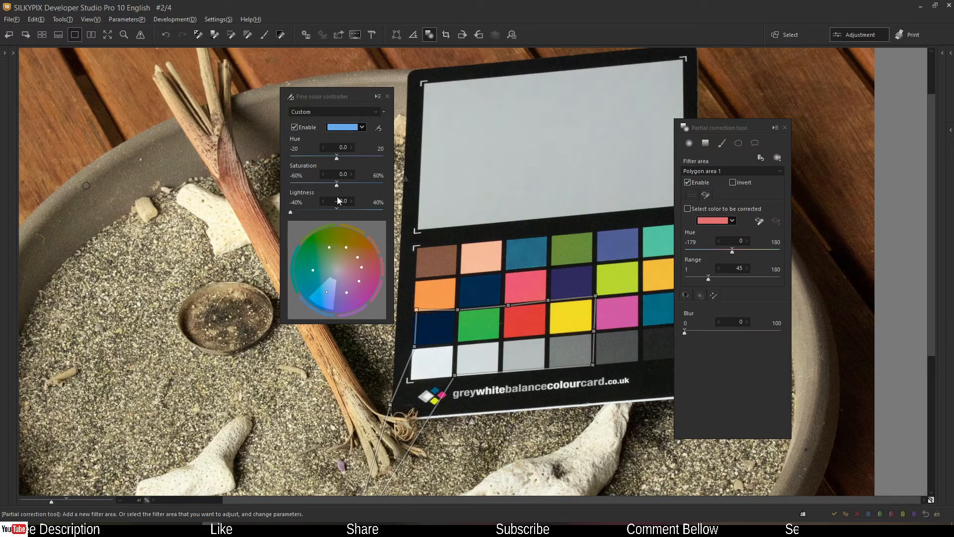
click(379, 212)
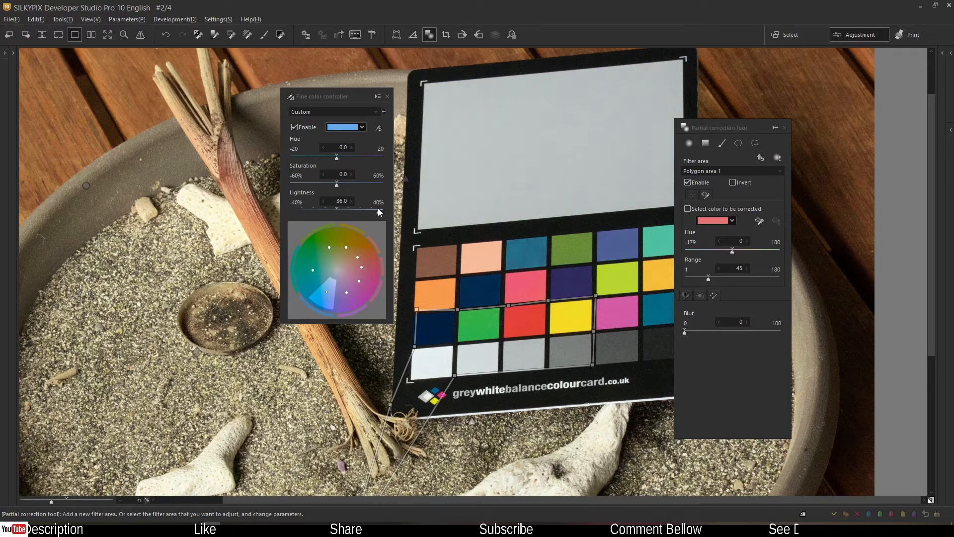
click(336, 207)
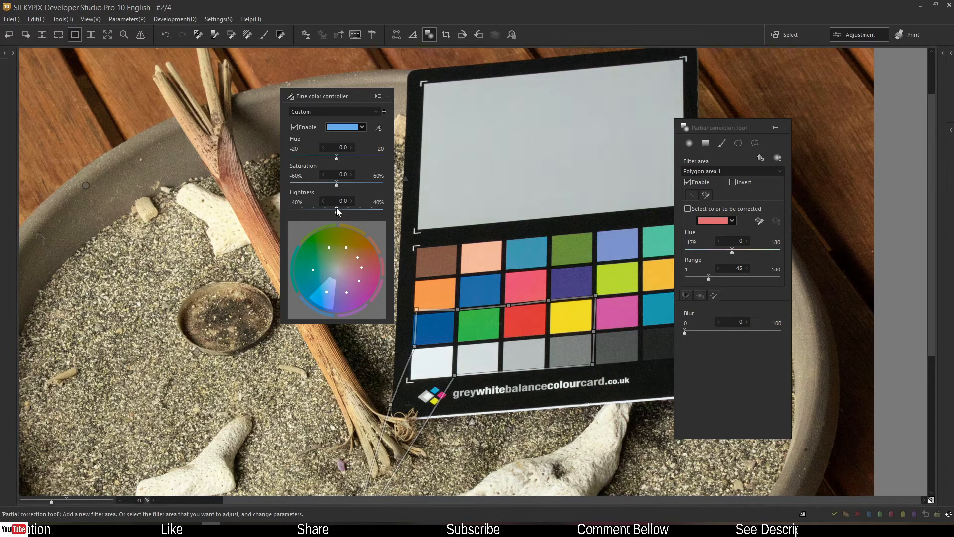
Pick the yellow patch in the Fine color controller, try hues of 20 and -19, reset the hue to 0, and close the controller.
click(379, 128)
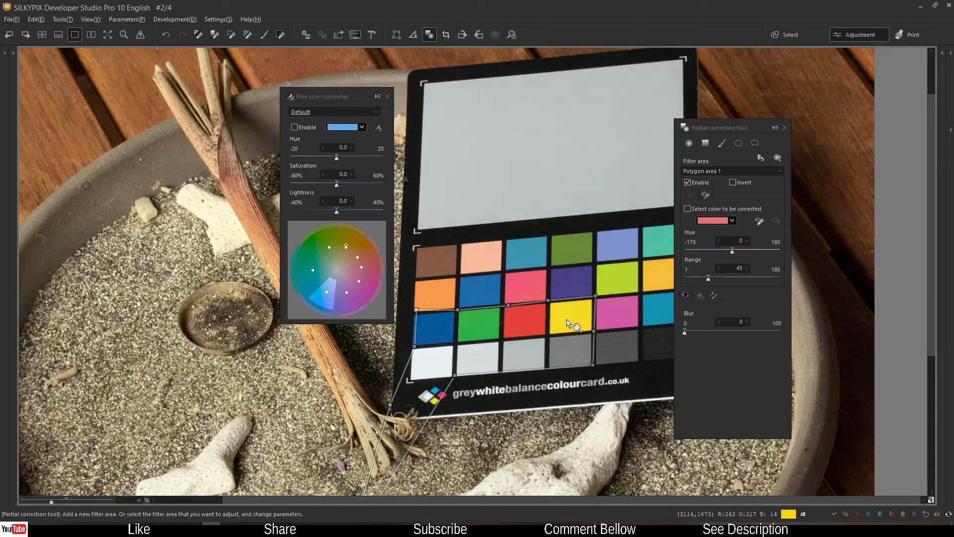
click(568, 324)
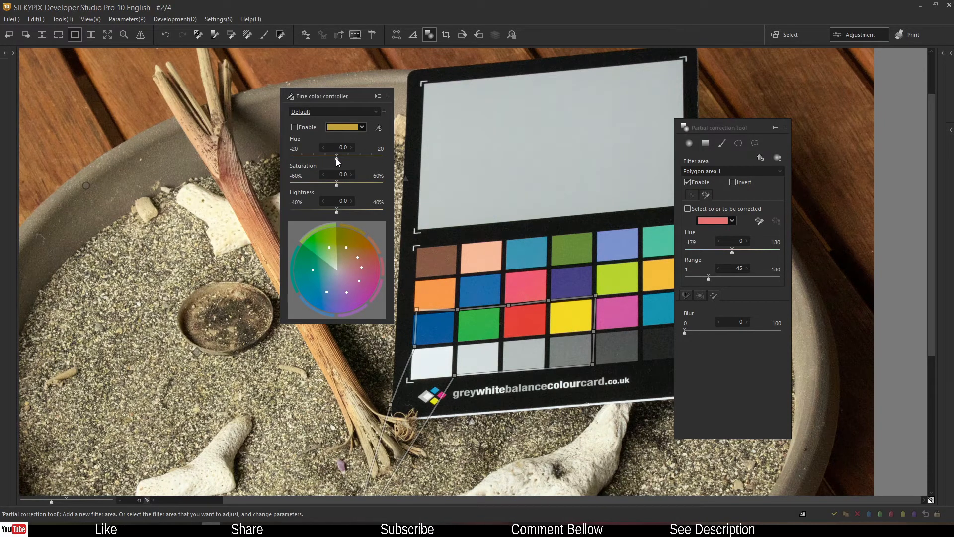
drag(384, 163, 384, 163)
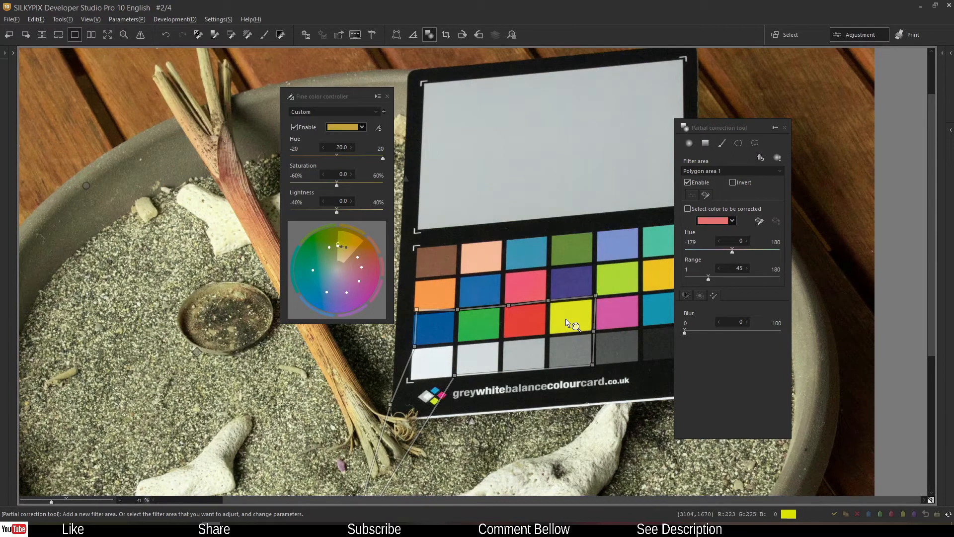
click(293, 157)
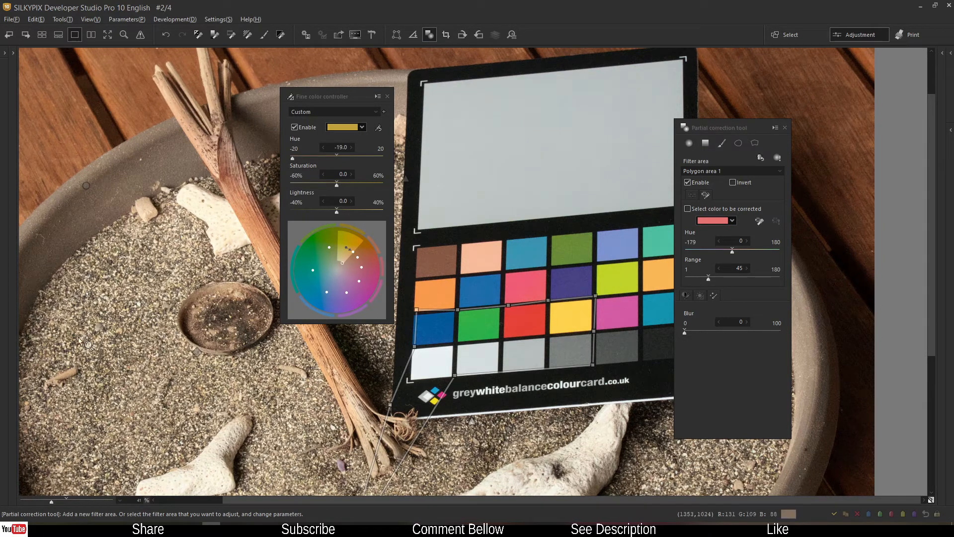
double_click(335, 154)
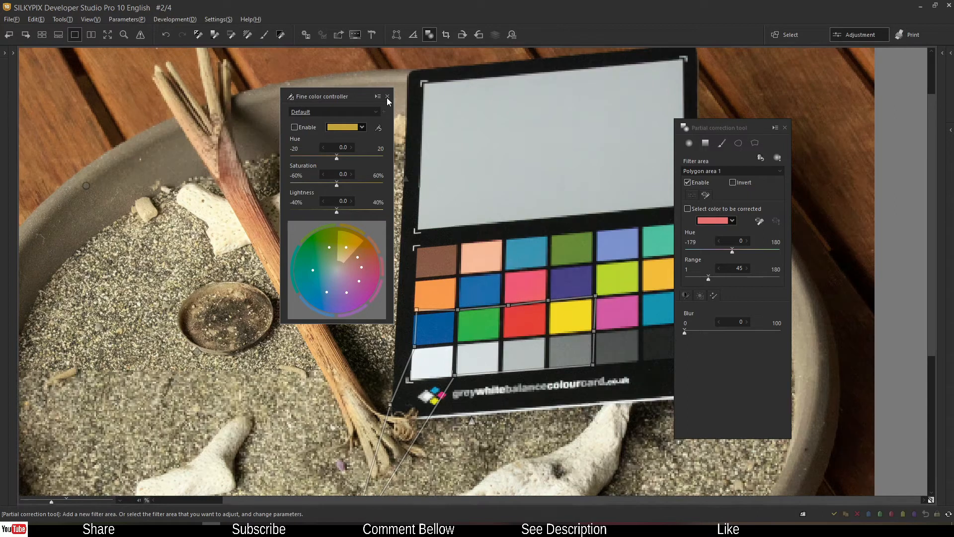
click(386, 97)
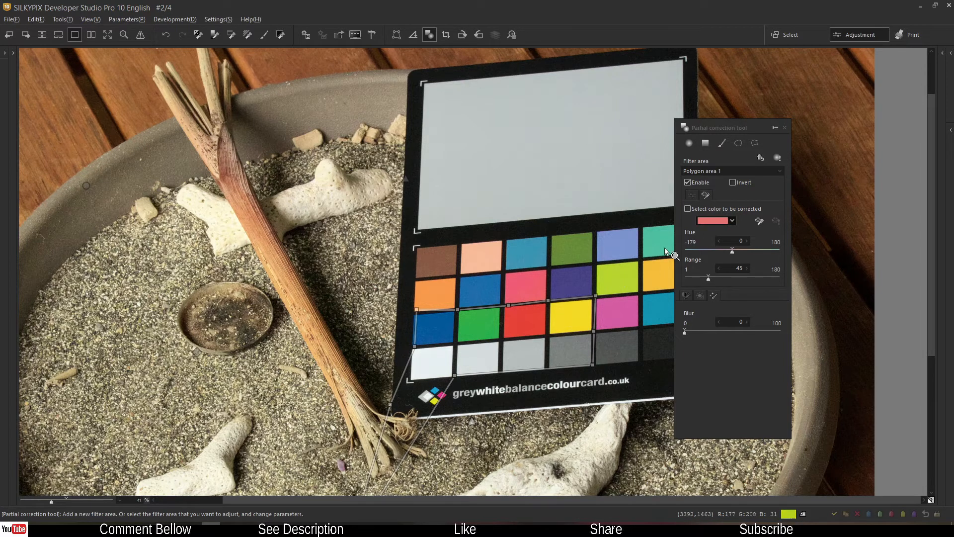
Pick the card's green patch as Polygon area 1's colour to be corrected and preview the selected colour range.
click(759, 223)
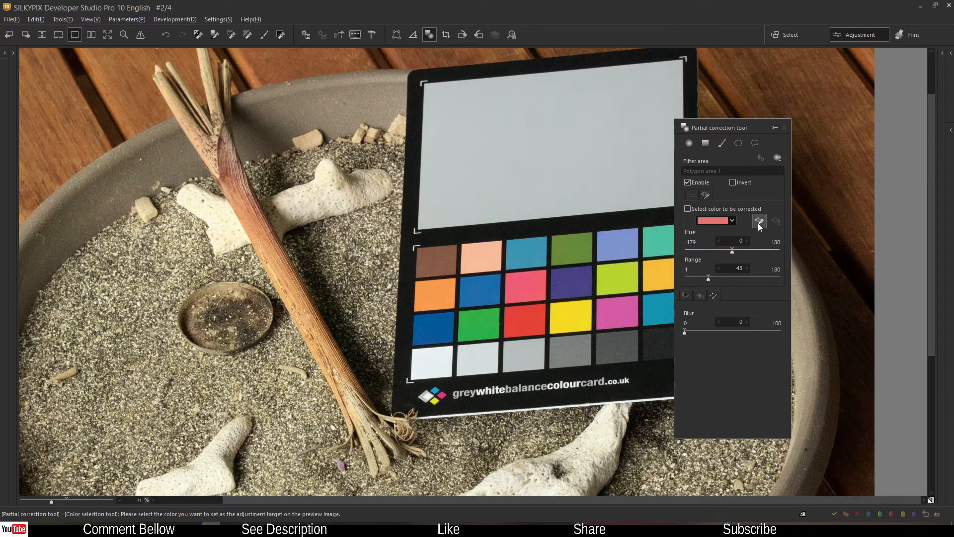
click(473, 323)
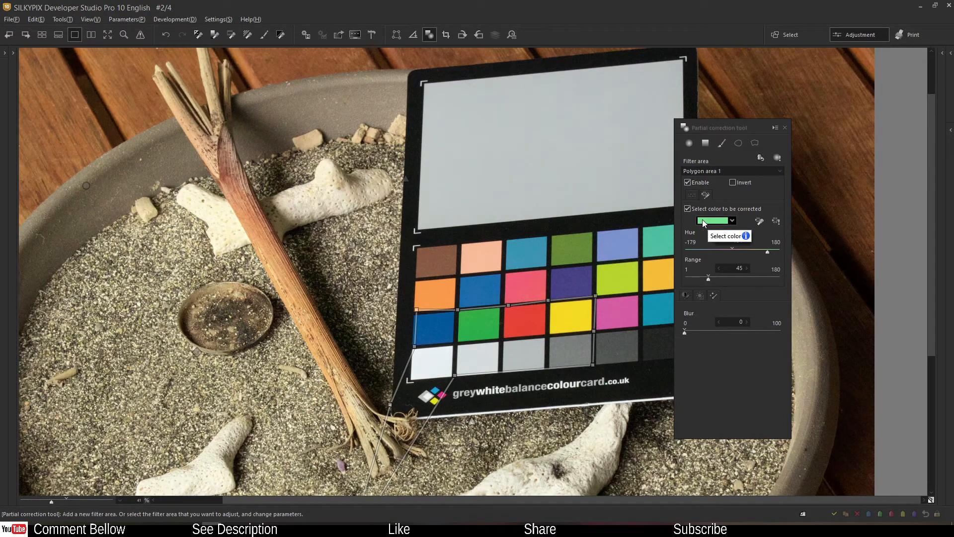
click(777, 221)
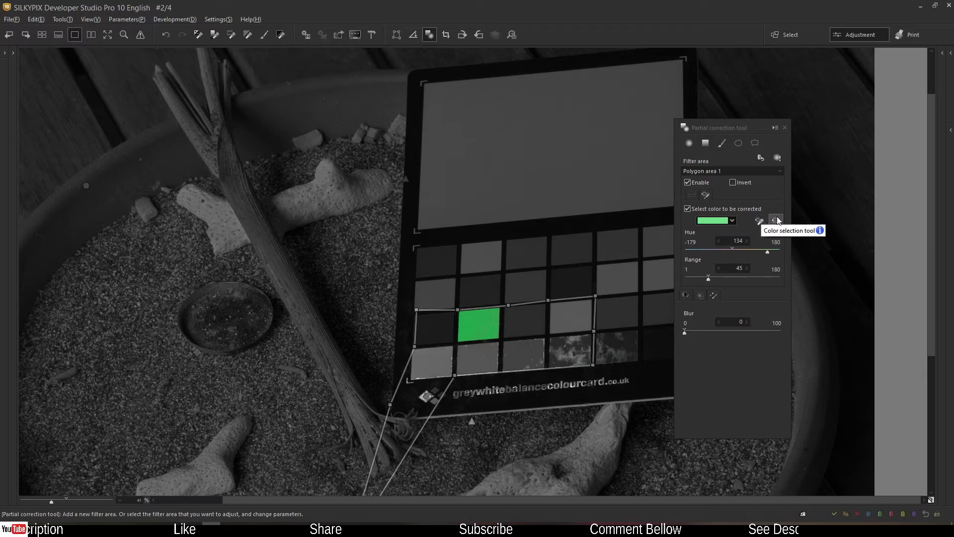
Pick the card's red patch as Polygon area 1's colour to be corrected, then toggle the colour range preview on and off.
click(760, 221)
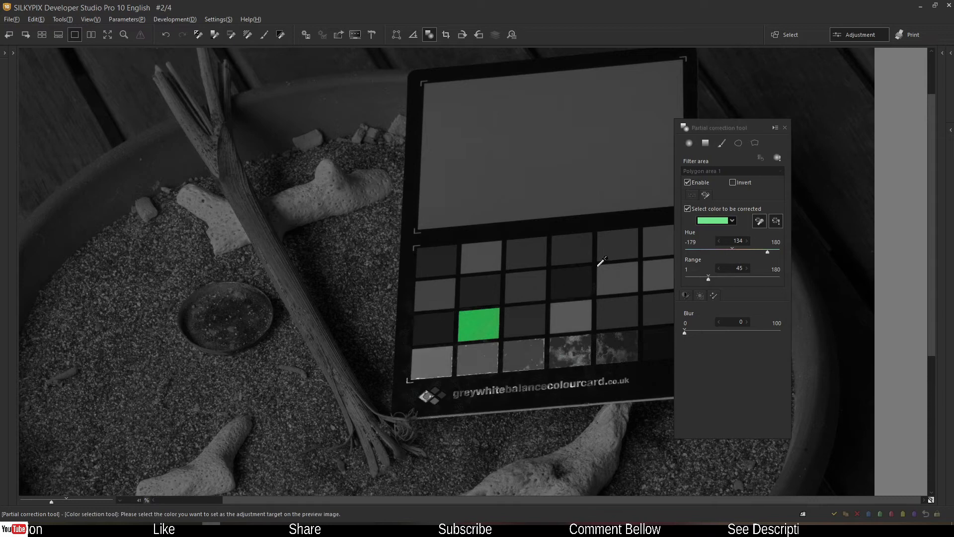
click(518, 324)
click(776, 221)
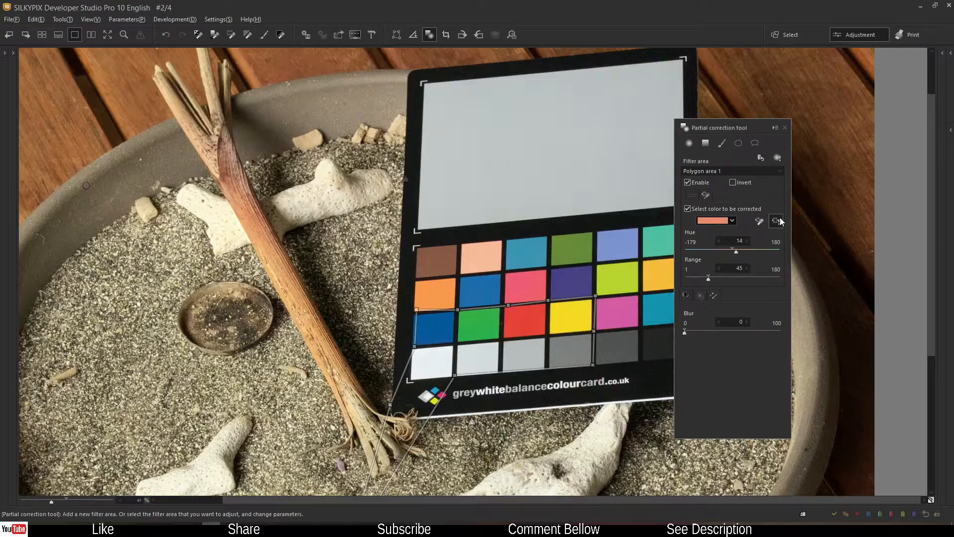
click(776, 221)
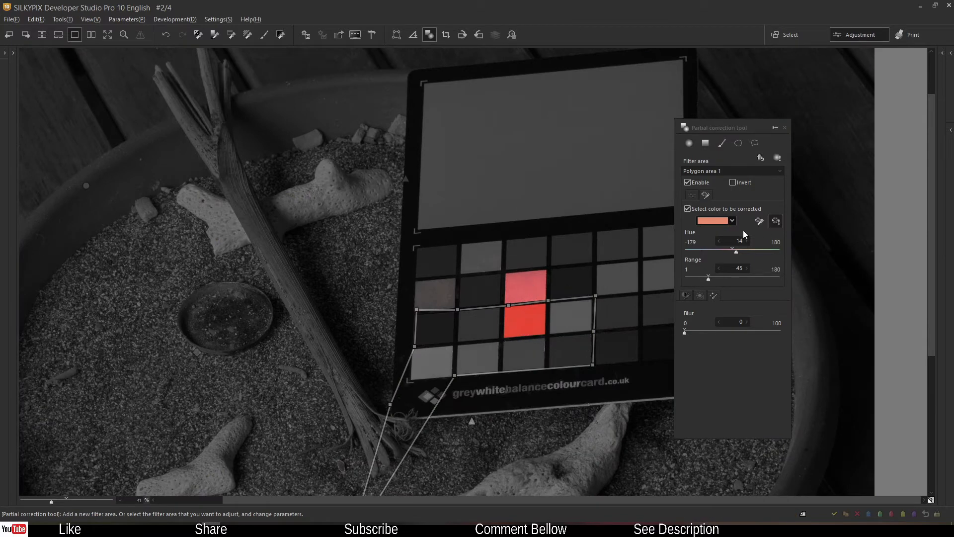
click(777, 222)
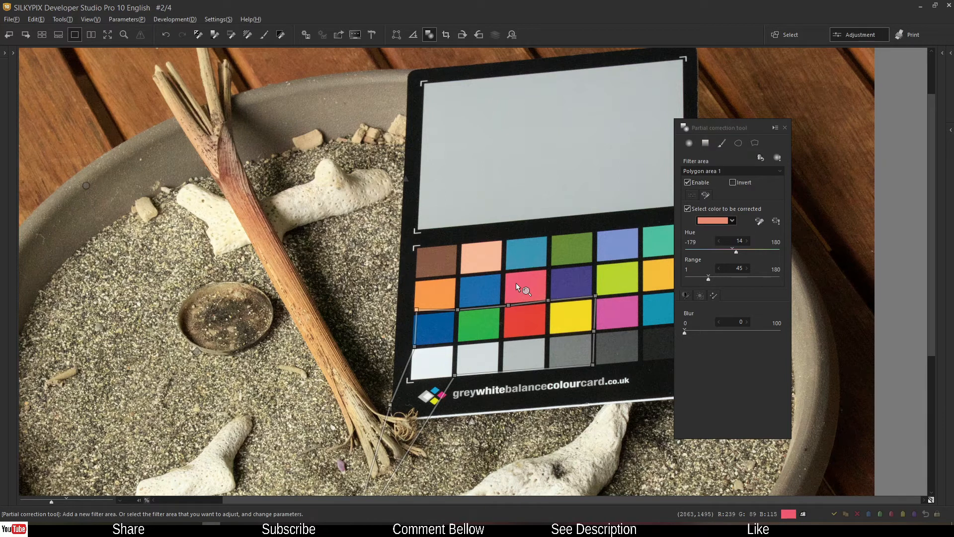
Display Polygon area 1's mask settings, briefly preview the filter masks, and reduce the feather to 4.
click(691, 196)
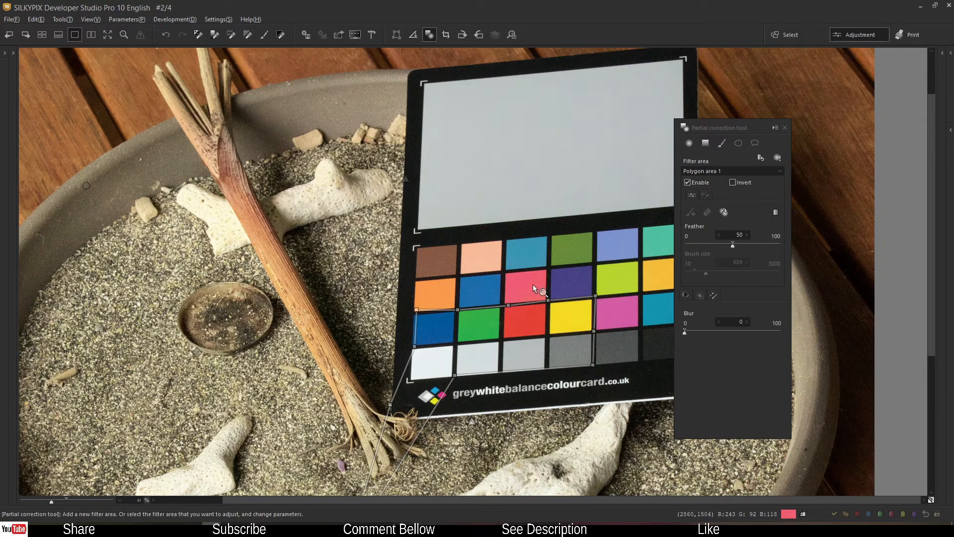
click(777, 158)
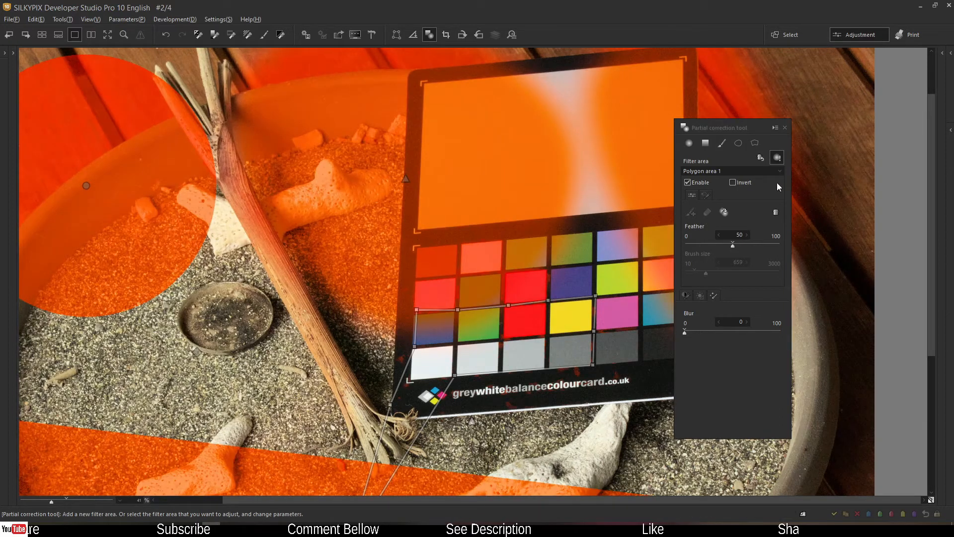
click(779, 160)
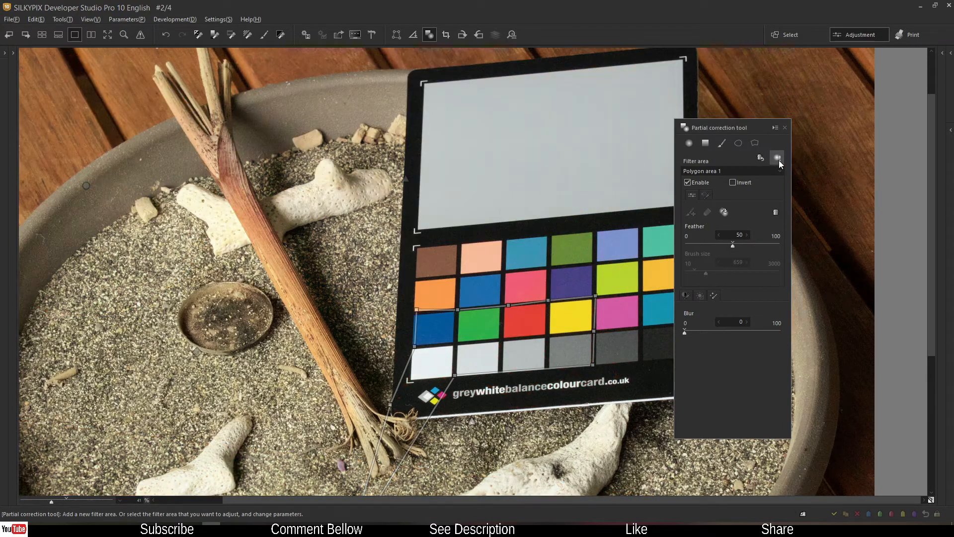
drag(693, 243, 690, 243)
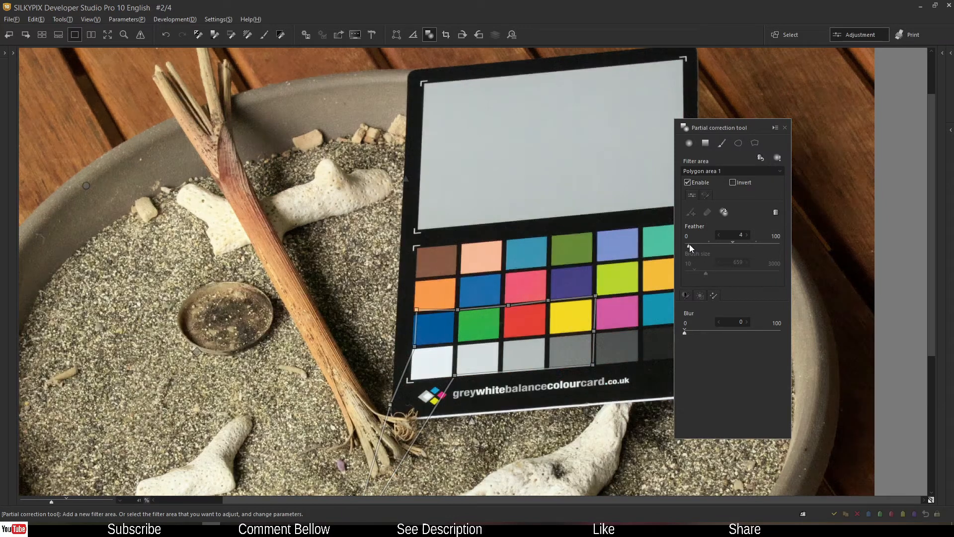
Pick the red patch again as Polygon area 1's colour to be corrected and open the area's colour adjustments.
click(707, 195)
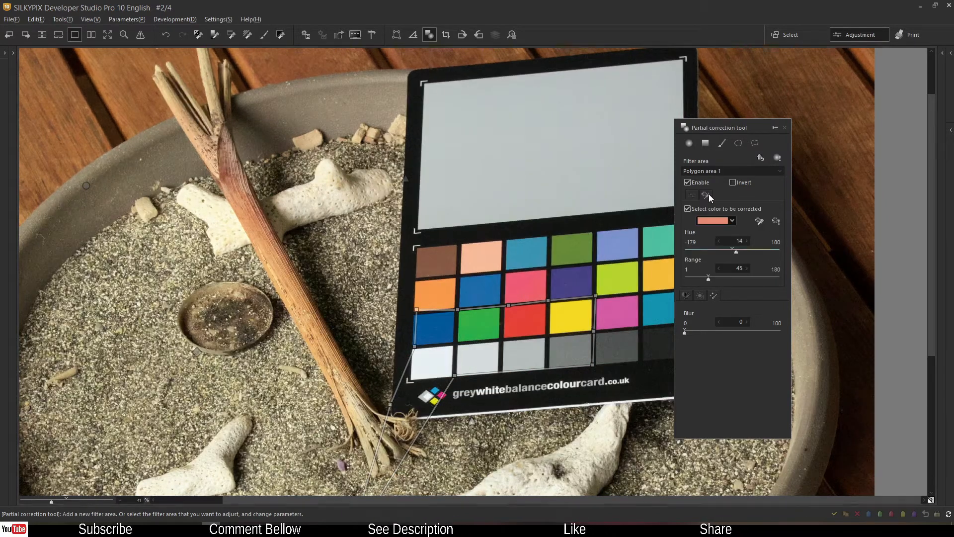
click(758, 222)
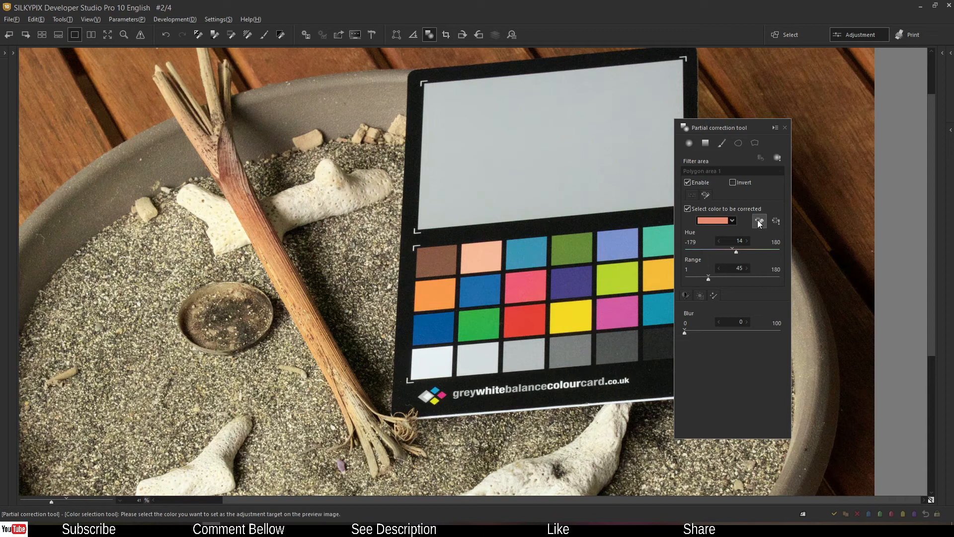
click(522, 322)
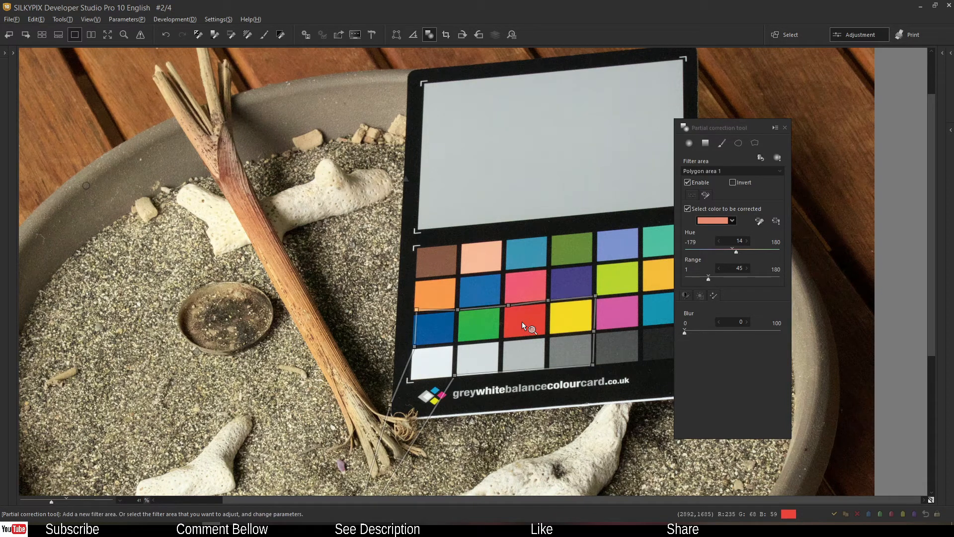
click(683, 295)
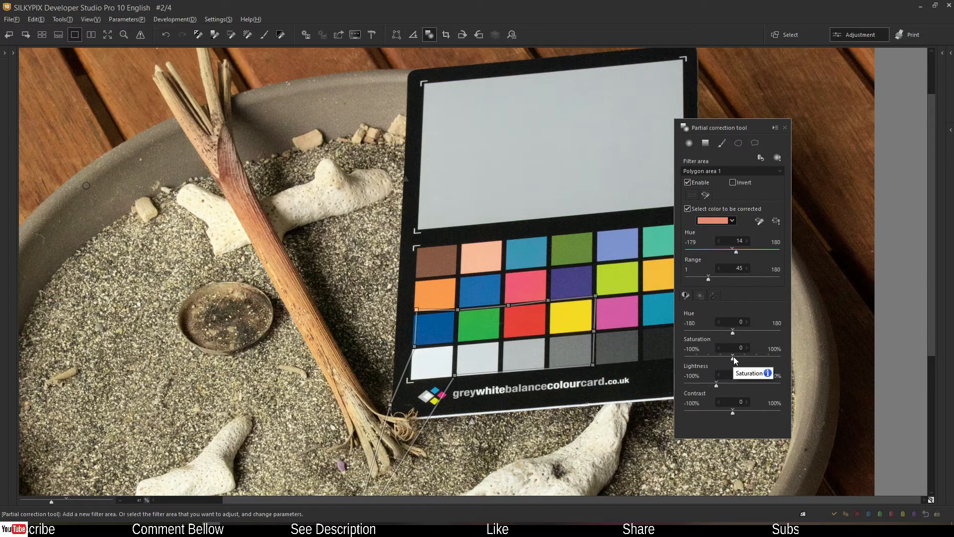
Try a saturation of -89 on the red patch and reset it to 0; try a lightness of -100 and set it to -2.
drag(698, 357, 692, 357)
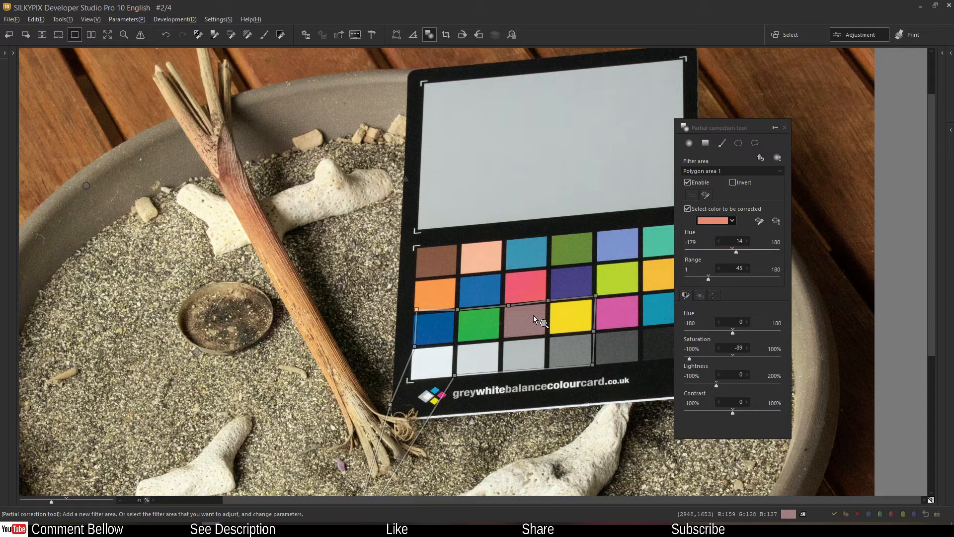
click(732, 354)
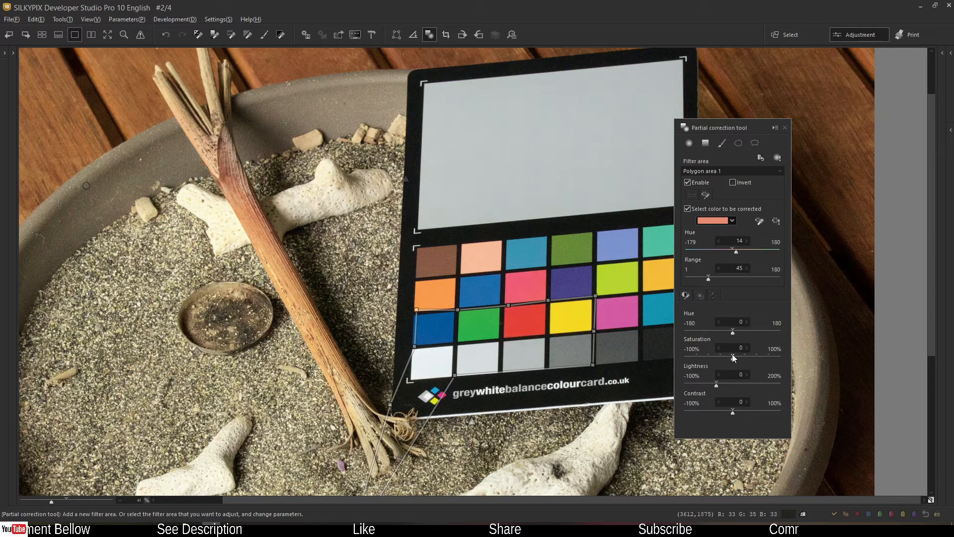
click(699, 386)
click(684, 383)
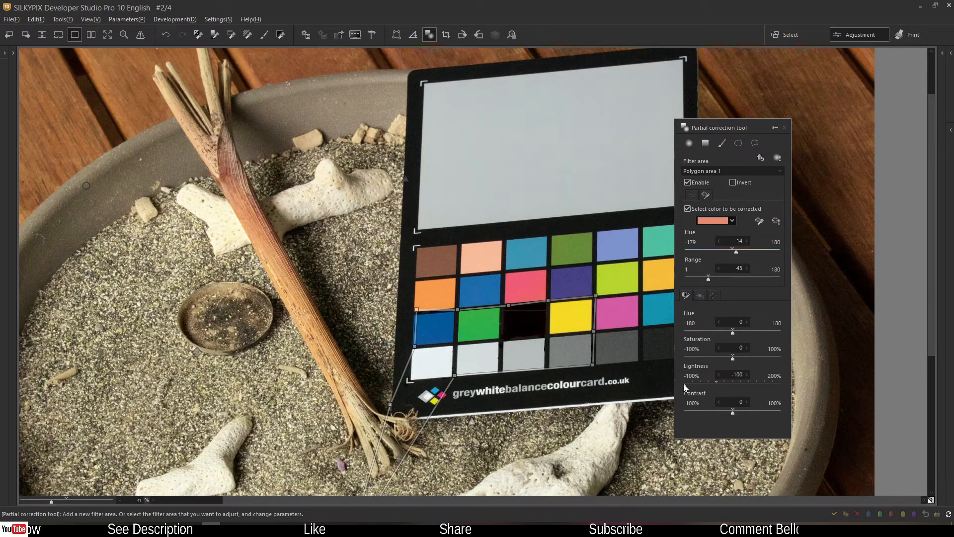
drag(684, 383, 716, 382)
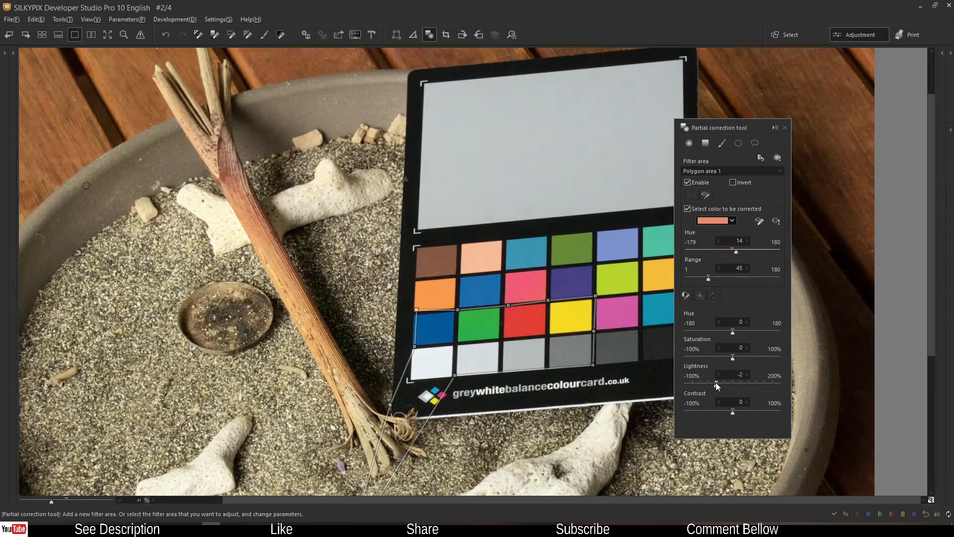
Set the red patch's saturation to -86 and try a feather of 87 on Polygon area 1.
drag(45, 499, 58, 499)
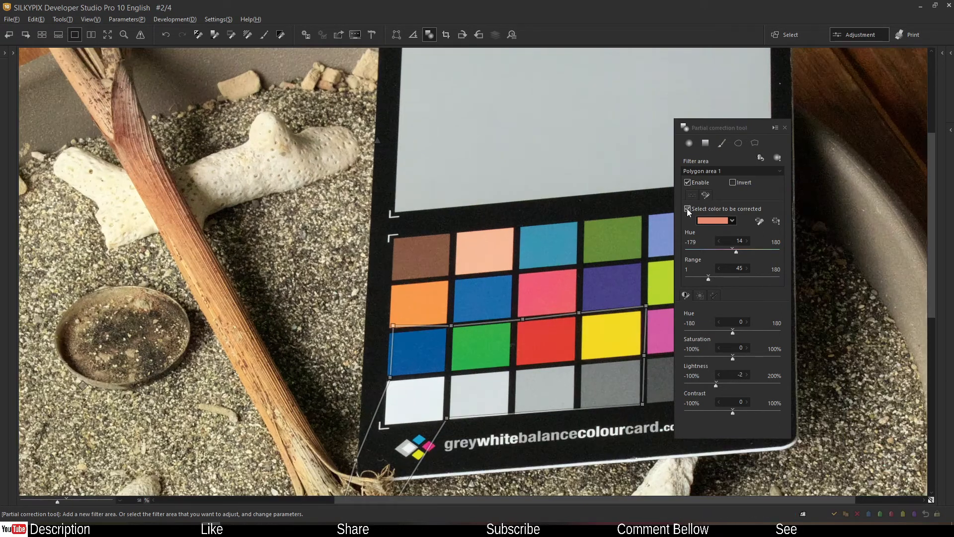
click(691, 356)
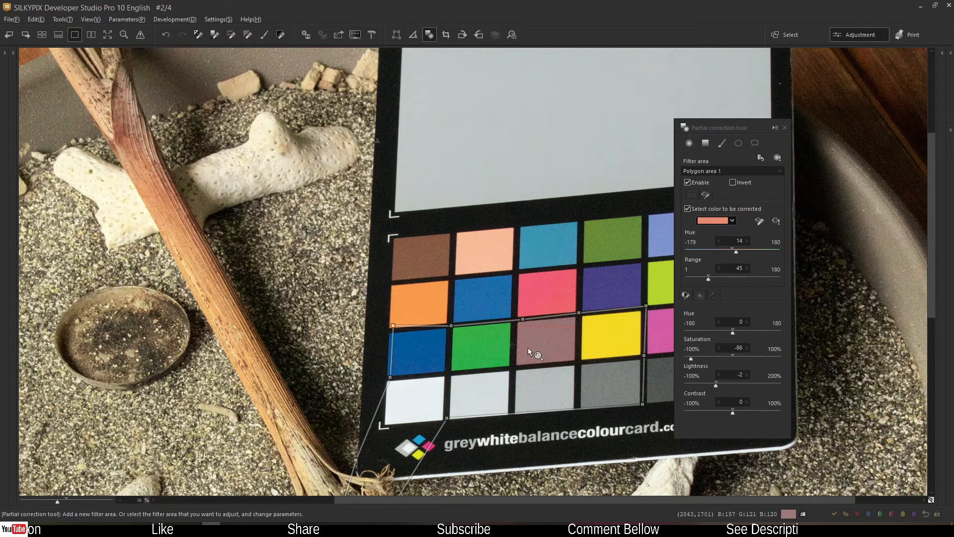
click(689, 193)
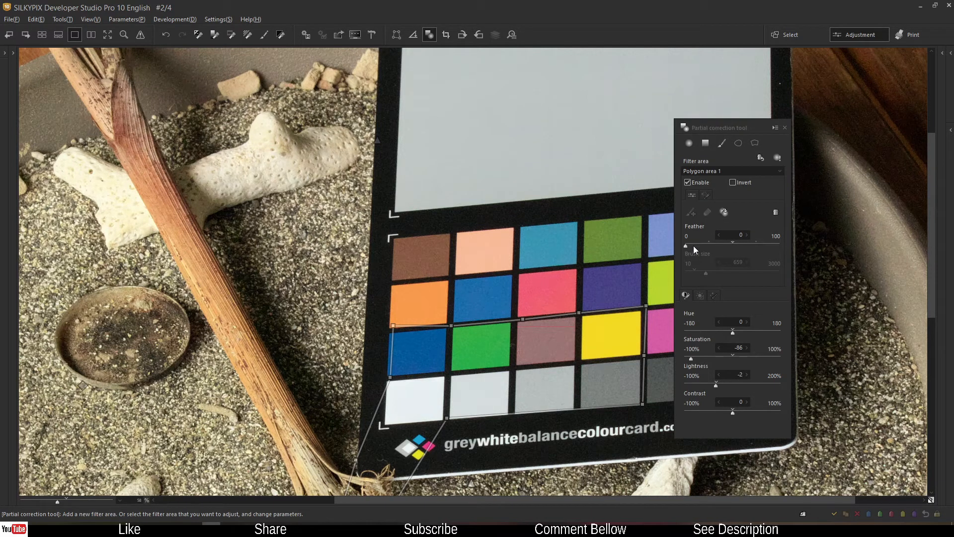
drag(693, 246, 729, 248)
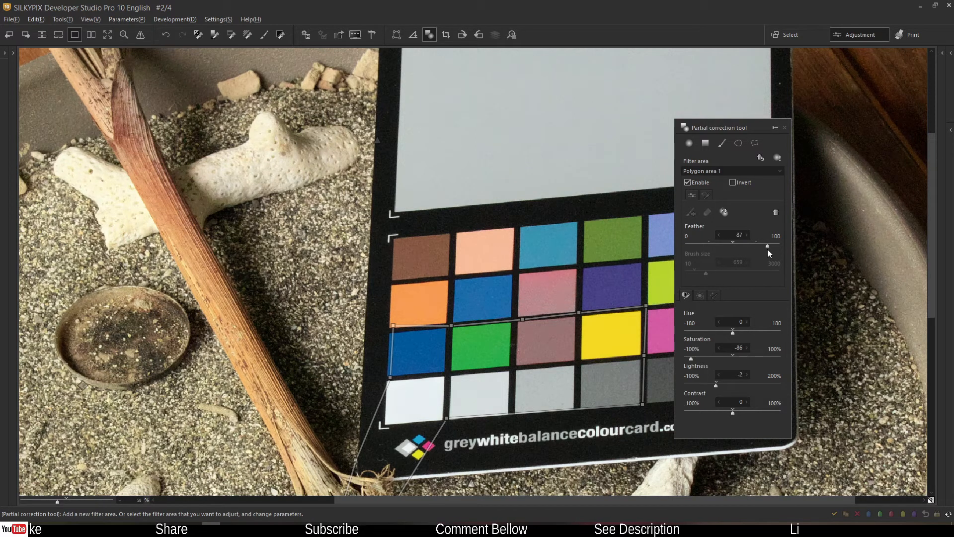
Try a feather of 28 on Polygon area 1, set the feather to 1, and reset the saturation to 0.
key(ctrl+plus)
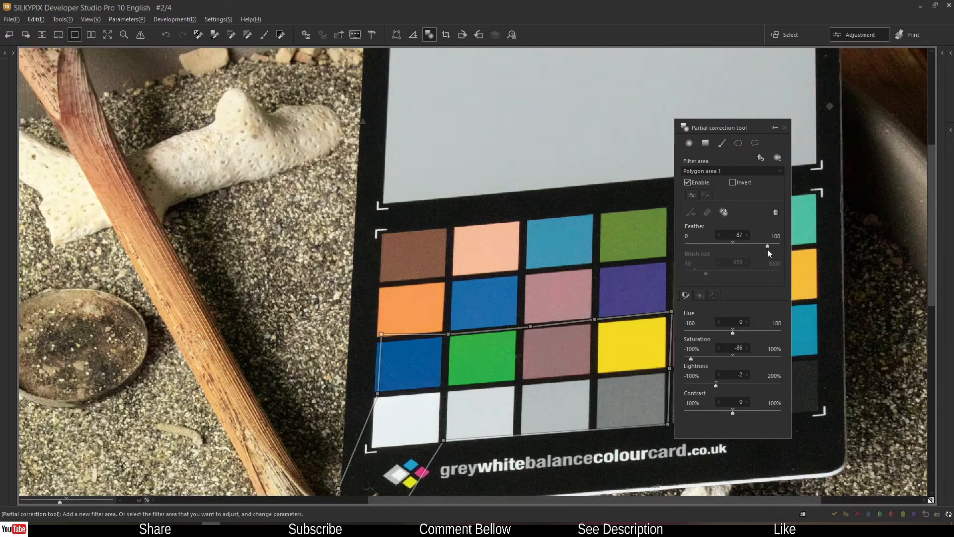
key(ctrl+plus)
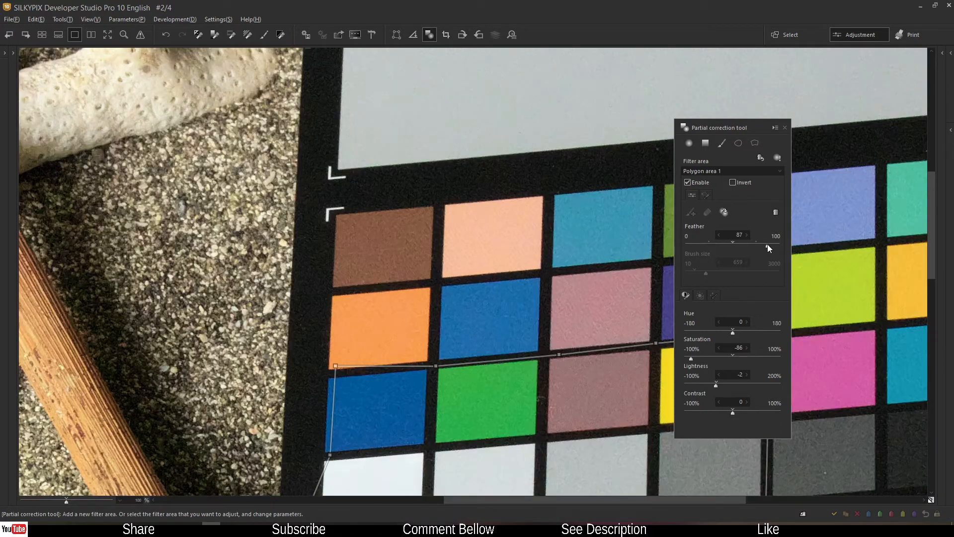
drag(763, 247, 712, 247)
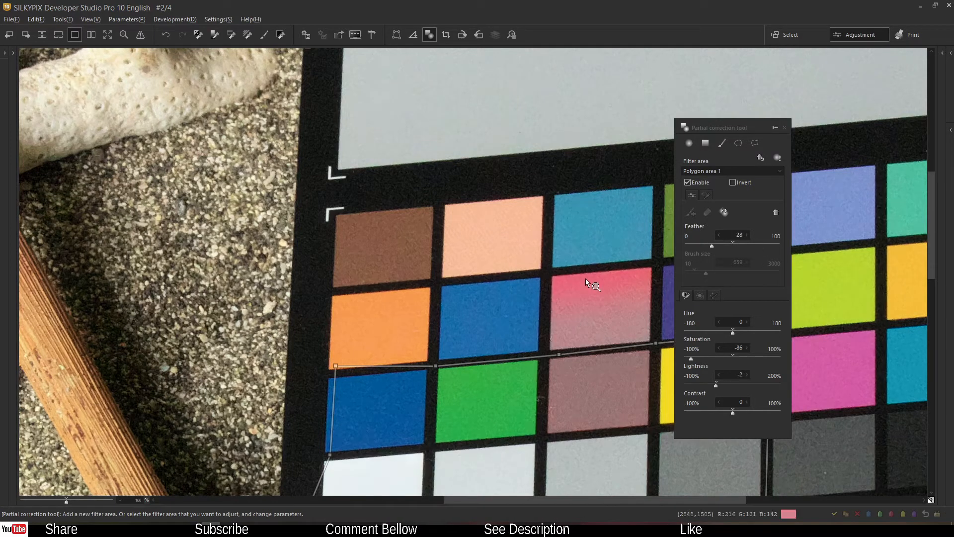
click(687, 245)
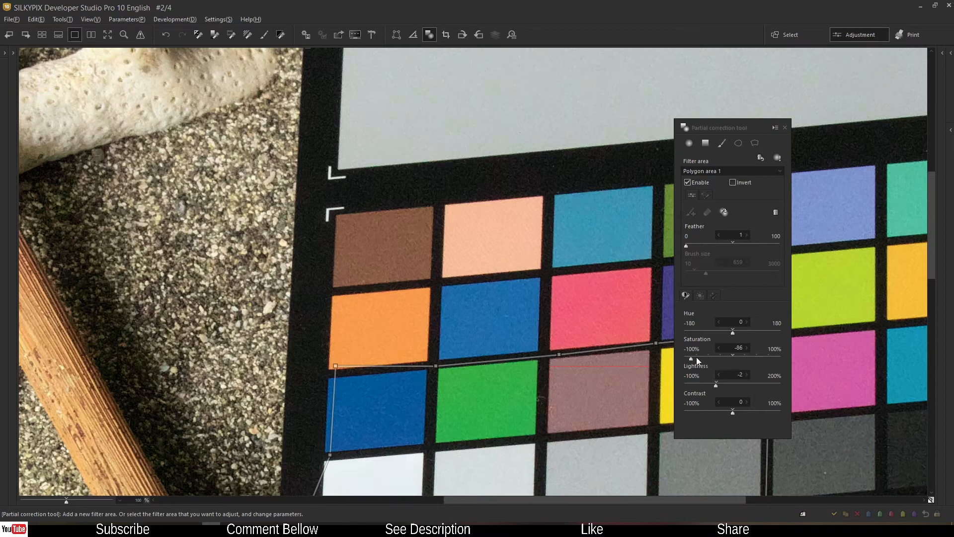
click(553, 403)
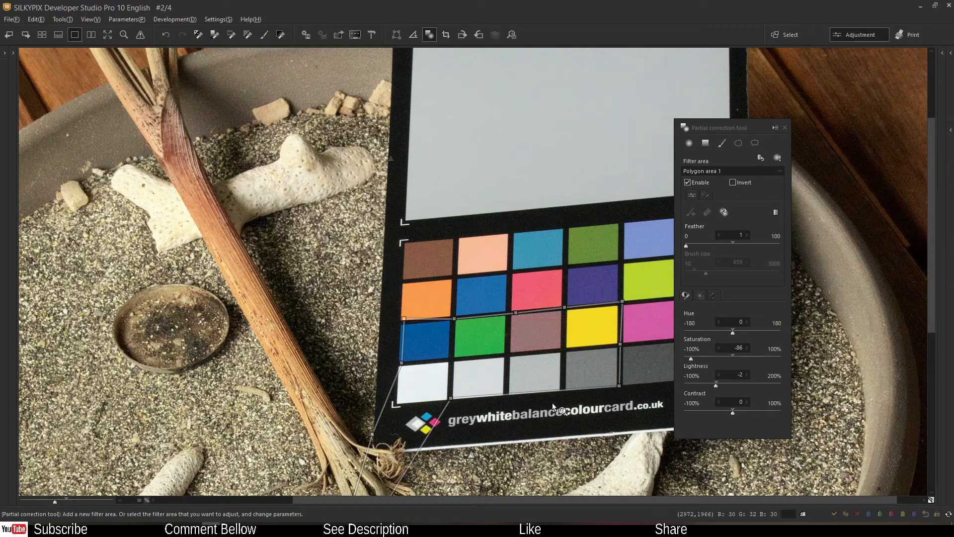
click(733, 357)
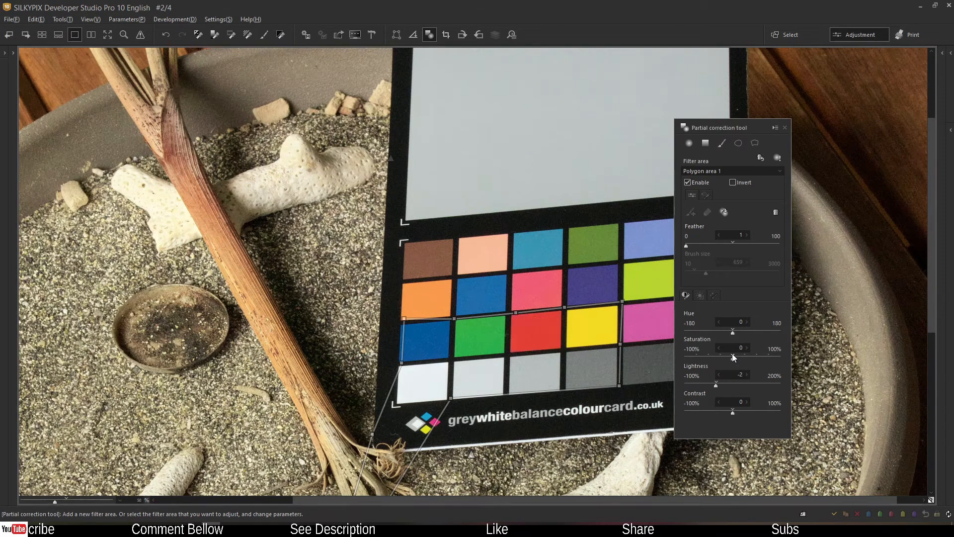
Pick the yellow patch as Polygon area 1's colour to be corrected and show the mask of the selected colour range.
click(705, 194)
click(759, 222)
click(586, 336)
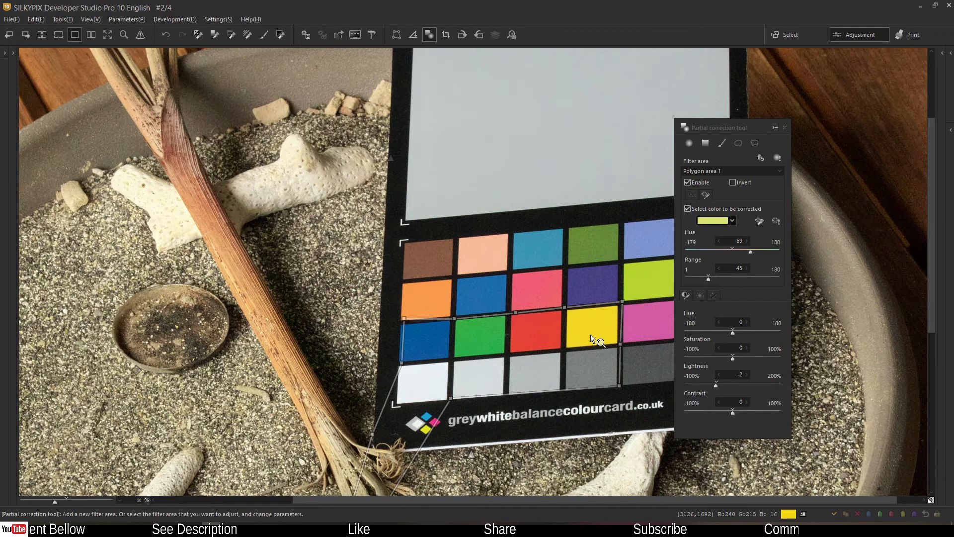
click(774, 221)
Try a saturation of -92 on the yellow patch, compare it with the mask hidden and shown, and reset the saturation to 0.
click(689, 356)
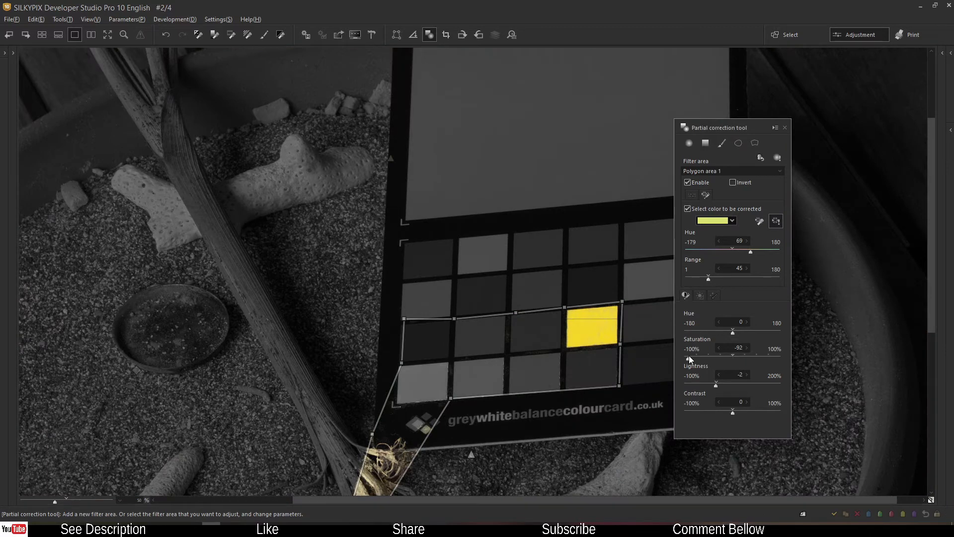
click(777, 222)
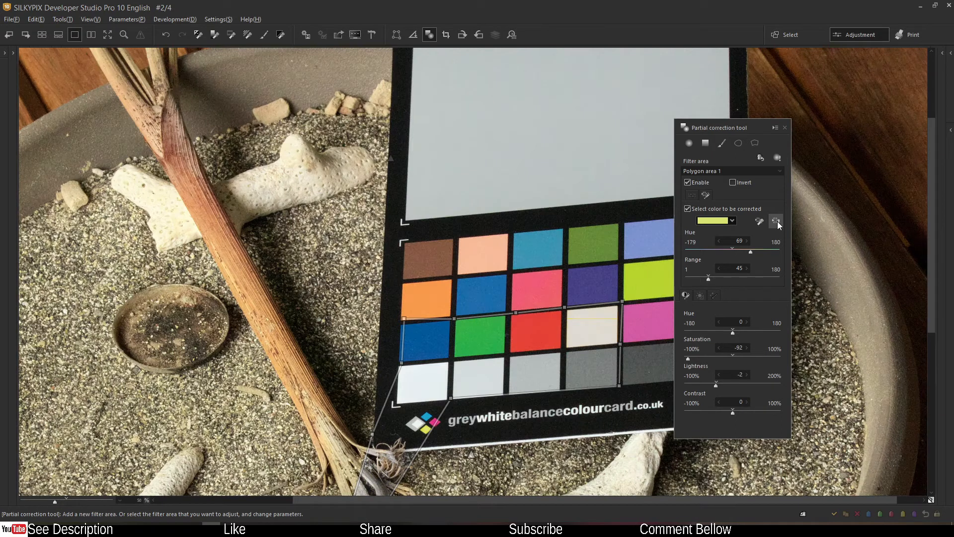
click(777, 221)
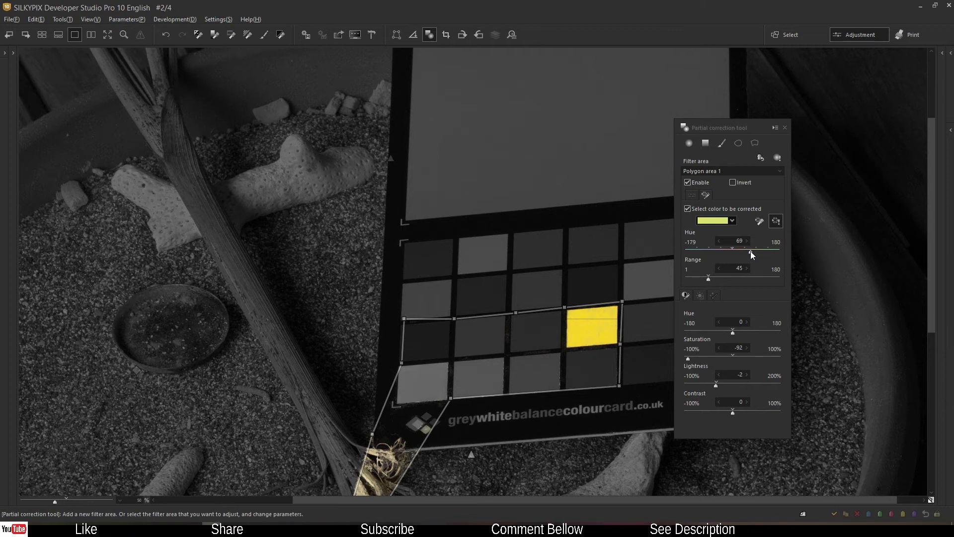
double_click(732, 356)
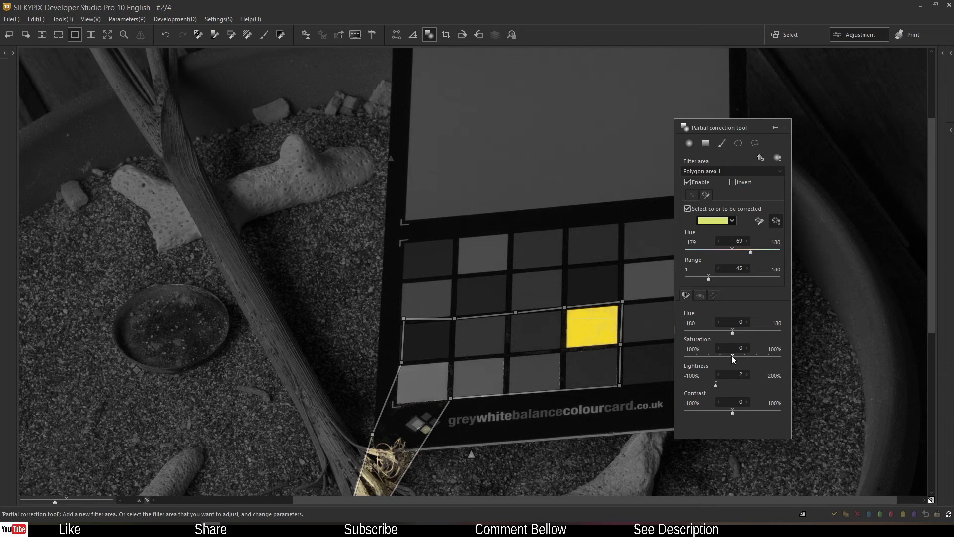
Try target colour hues of -154, -173, 34 and 13 for Polygon area 1, and pick the yellow patch again as the target.
drag(751, 254, 693, 252)
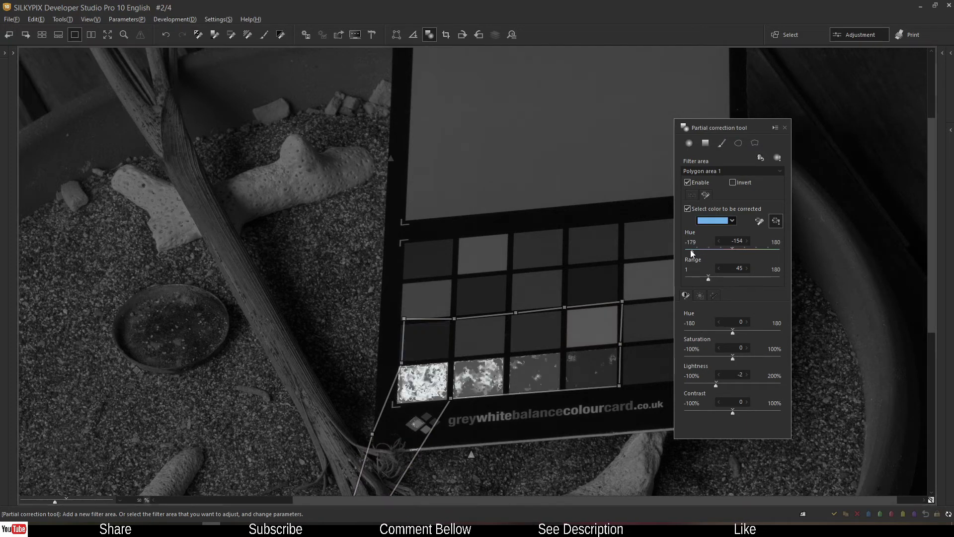
drag(691, 250, 686, 250)
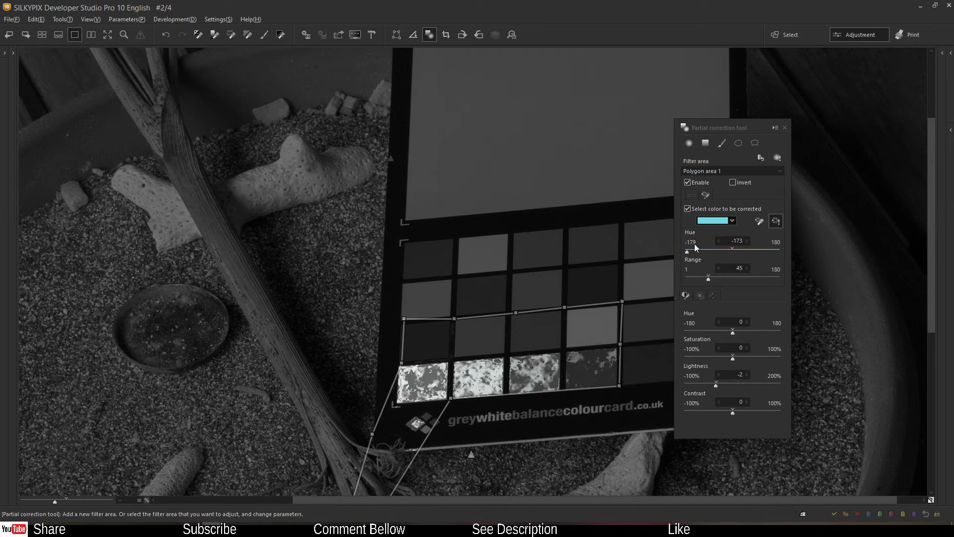
drag(690, 250, 742, 252)
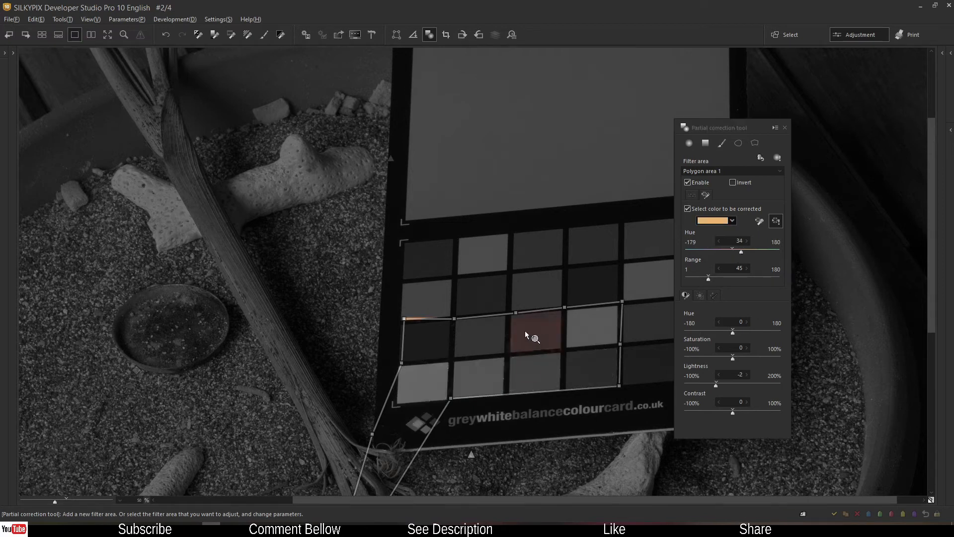
drag(740, 251, 739, 251)
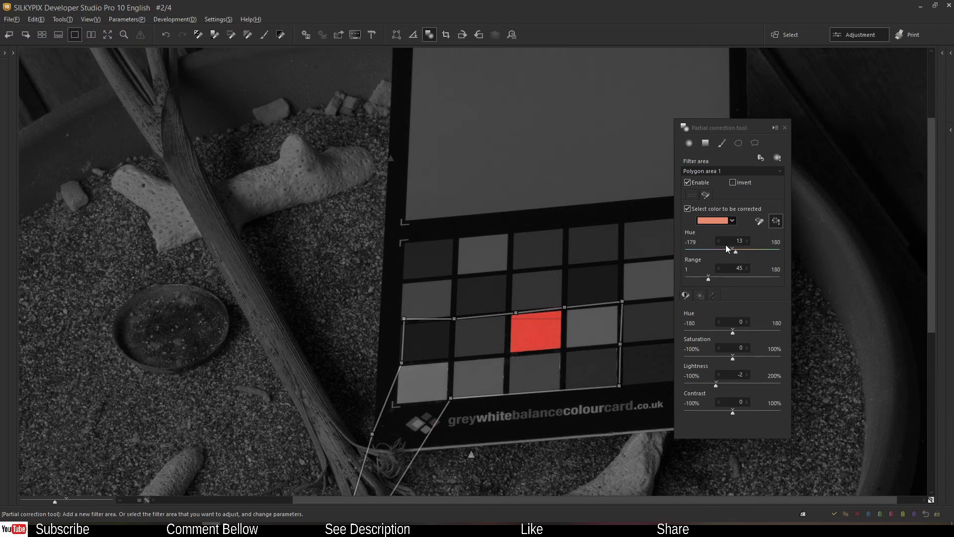
click(759, 223)
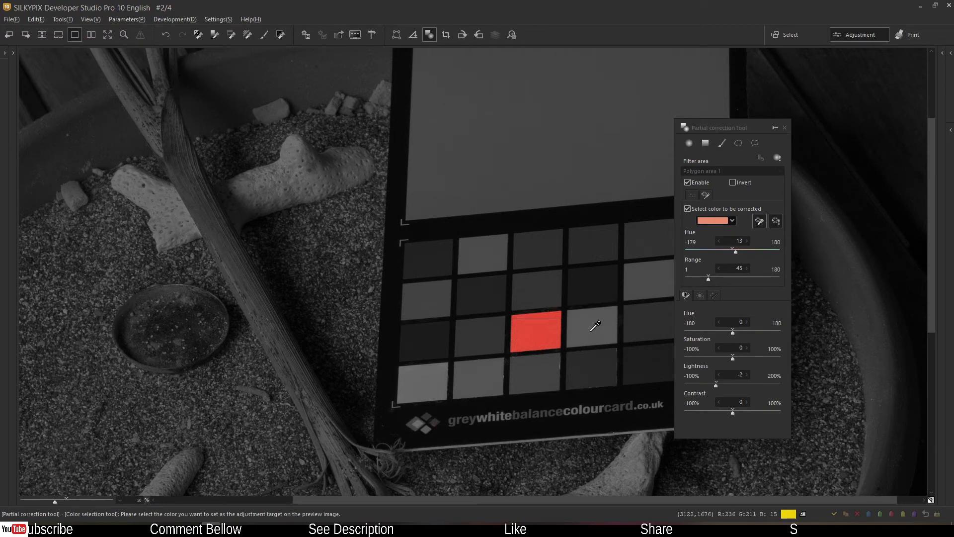
click(590, 330)
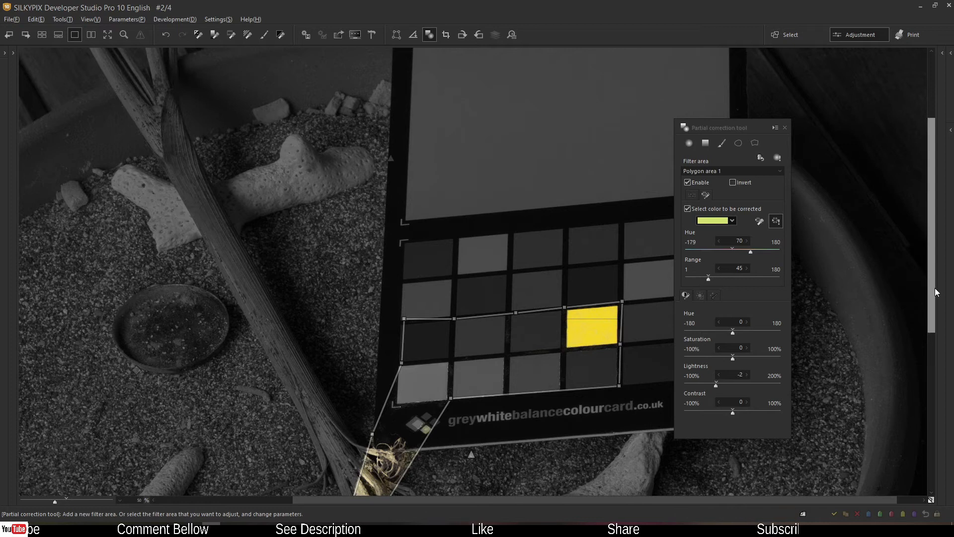
Try colour ranges of 3, 14, 54, 91 and 178 around the yellow target and reset the range to 45.
drag(933, 305, 930, 358)
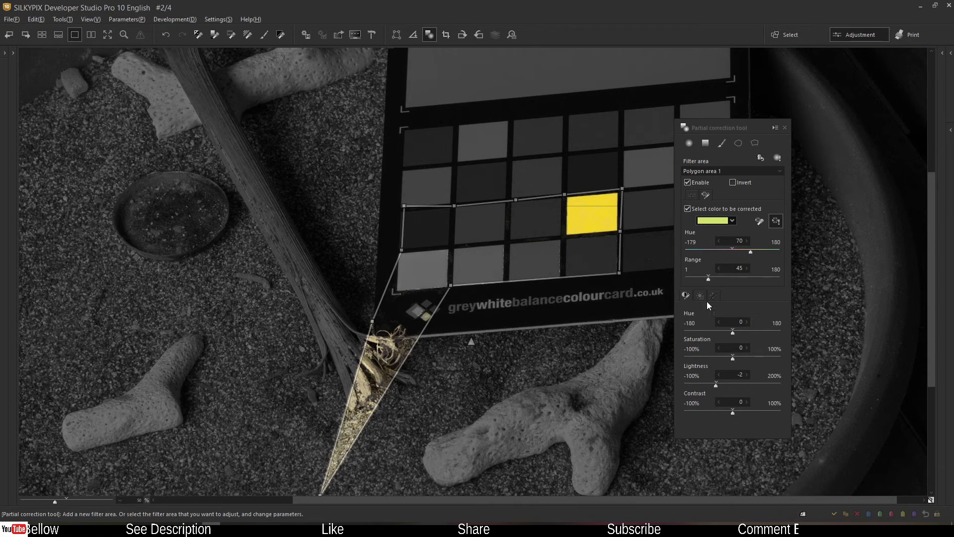
click(687, 276)
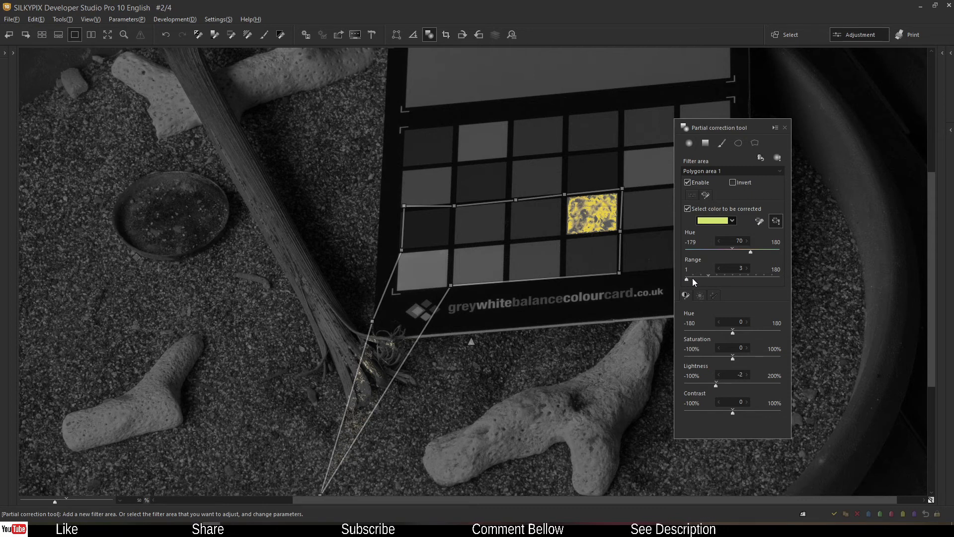
click(693, 279)
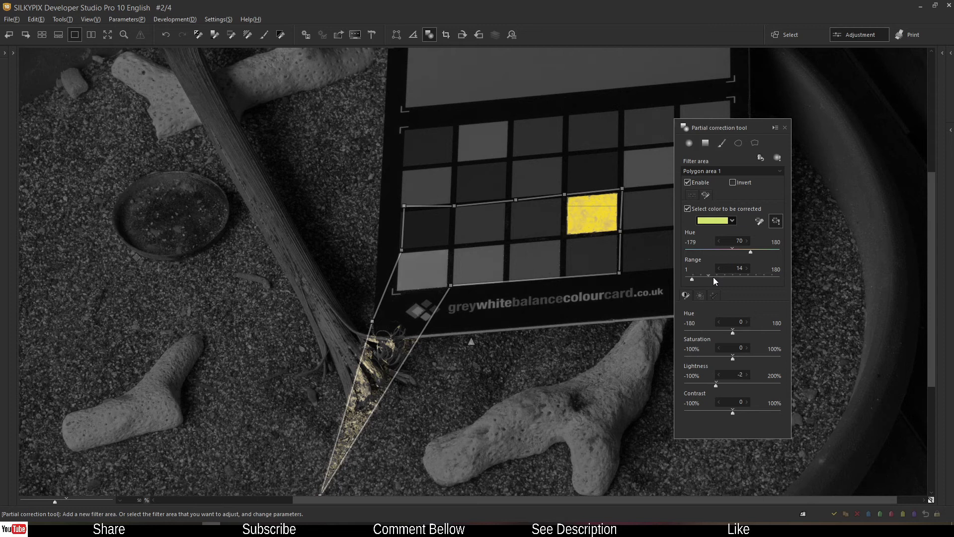
click(714, 277)
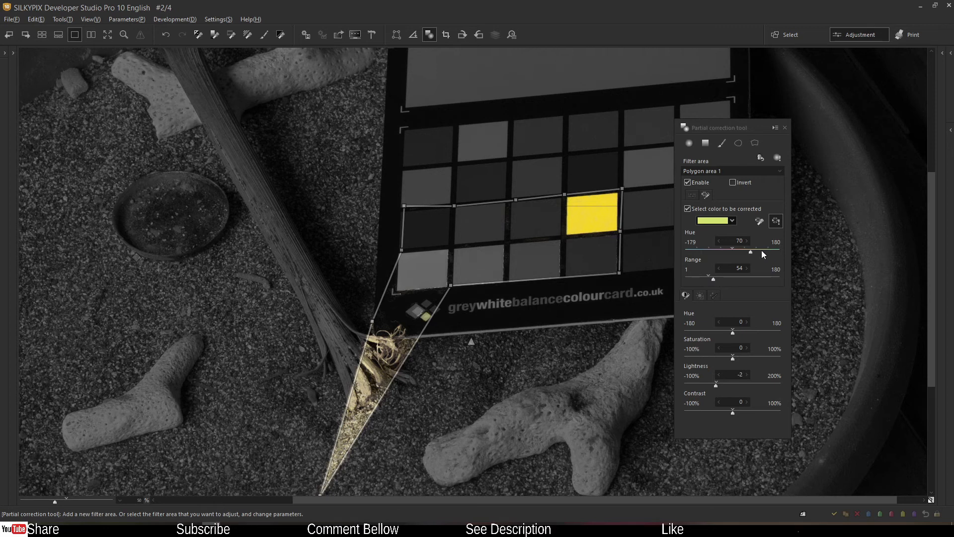
click(734, 277)
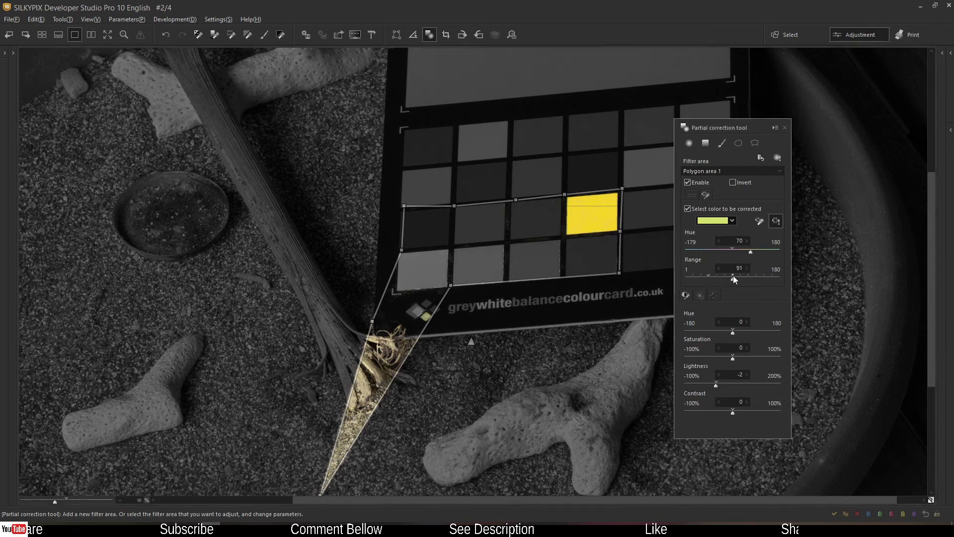
drag(733, 276, 779, 277)
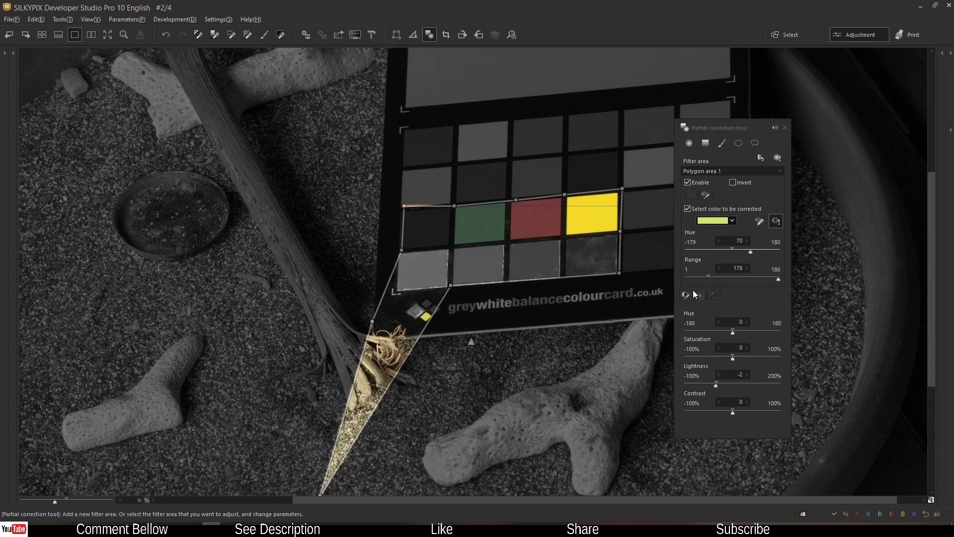
click(709, 277)
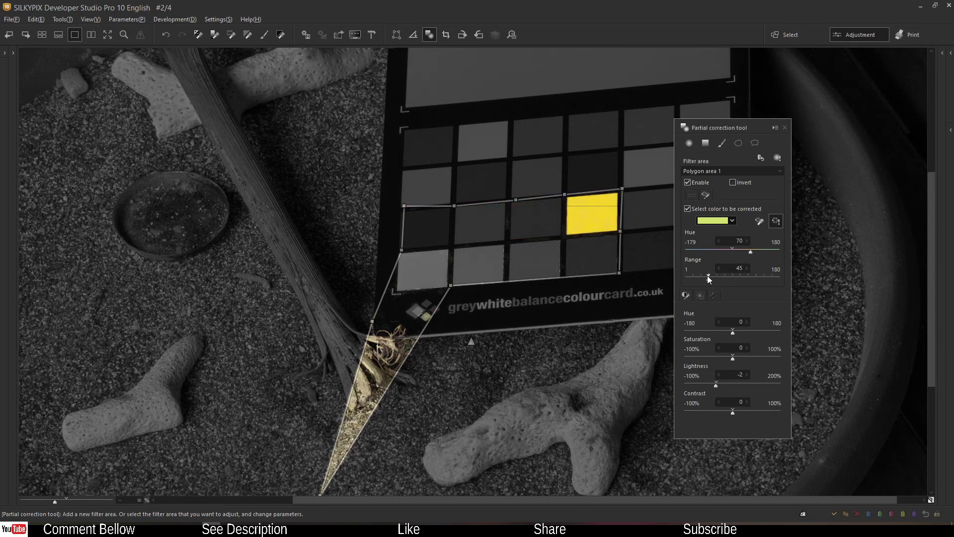
Hide the colour mask, try a saturation of -76 on the yellow patch and set it to -48.
click(777, 224)
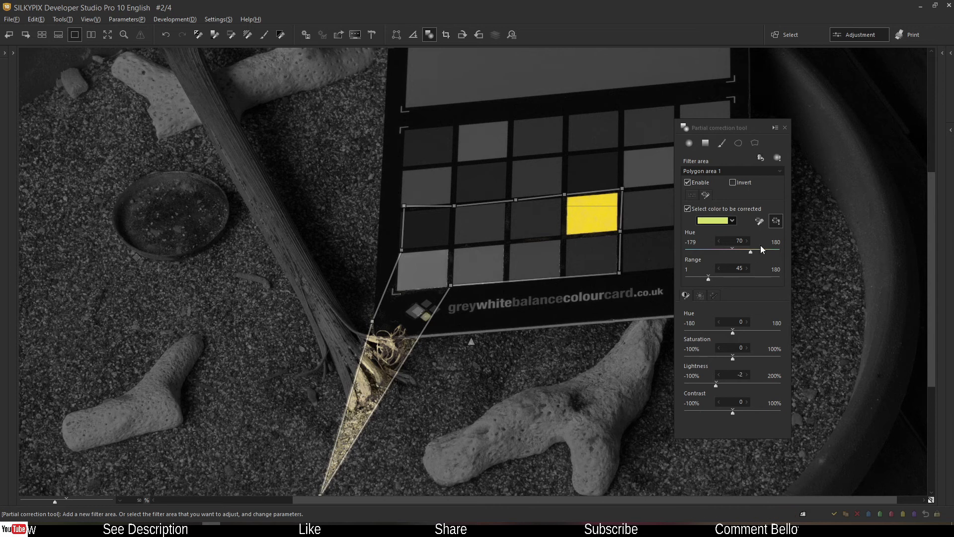
click(773, 222)
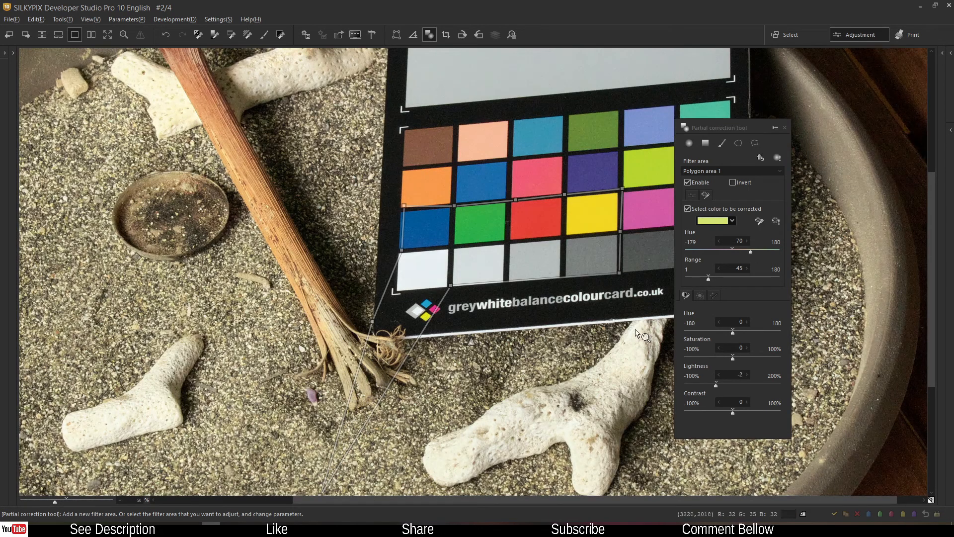
click(696, 359)
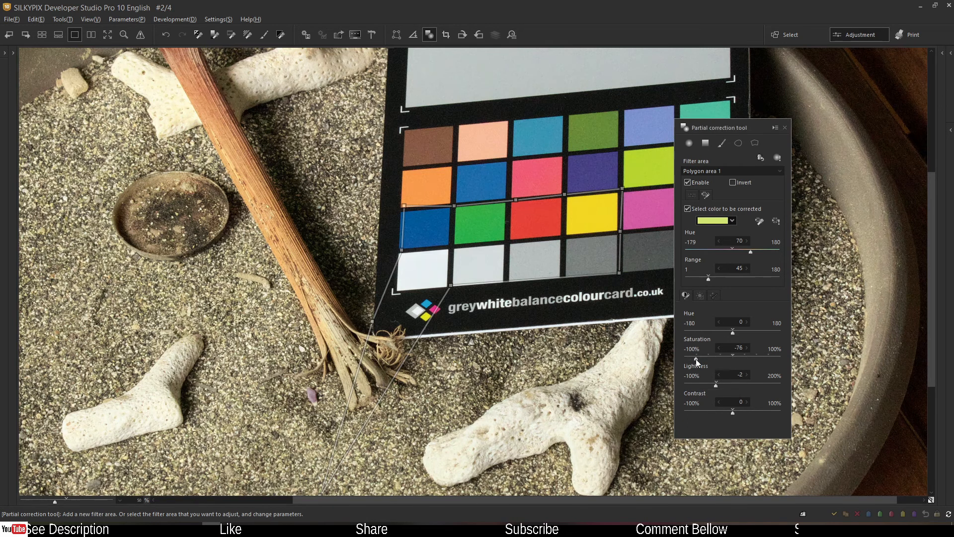
drag(696, 359, 709, 357)
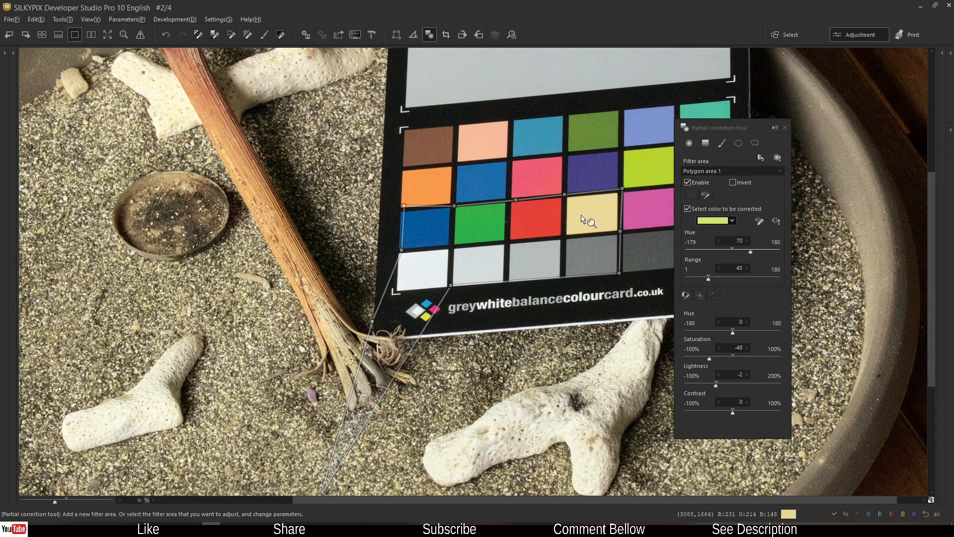
Set Polygon area 1's white balance adjustment to hue 38 and saturation 0.76, and set its blur to 63.
click(700, 295)
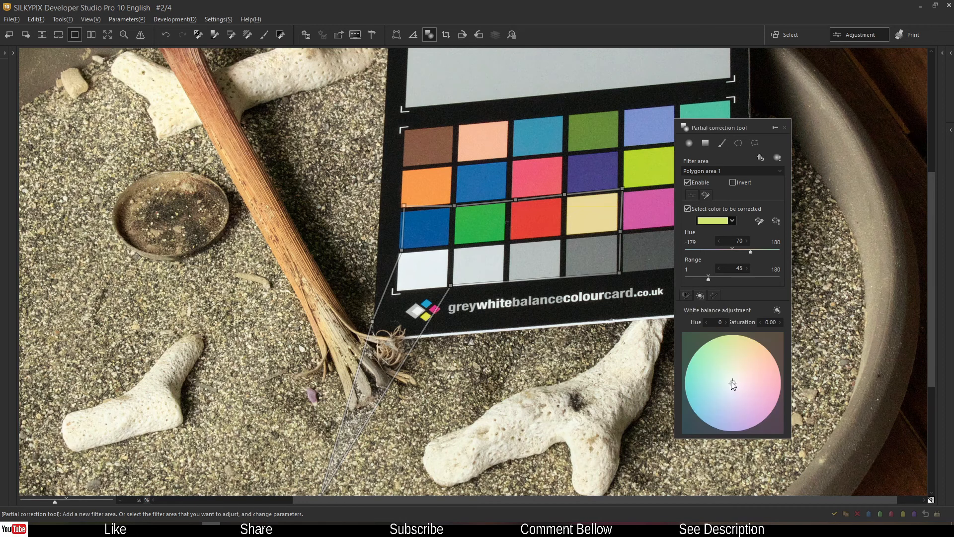
mouse_move(732, 383)
mouse_down()
mouse_move(741, 370)
mouse_move(706, 326)
mouse_move(762, 405)
mouse_up()
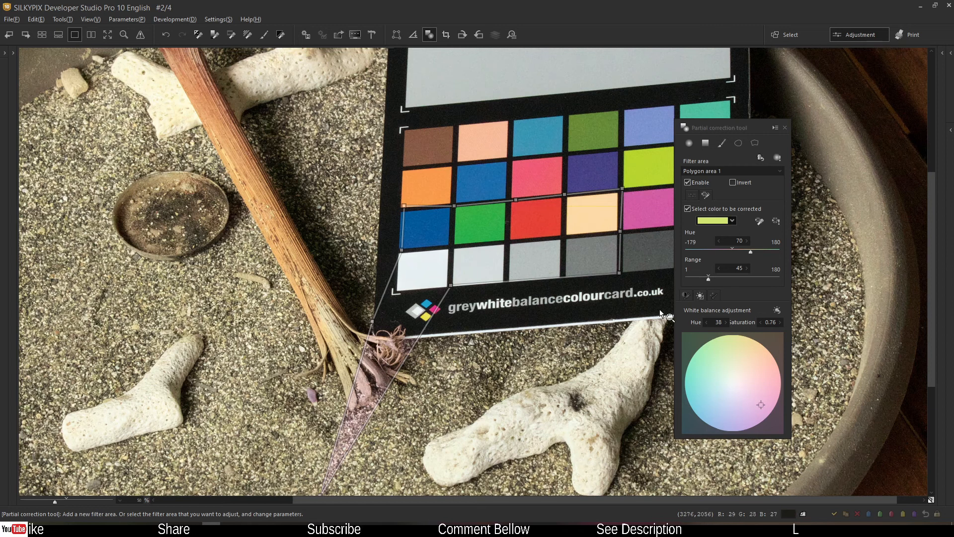
click(715, 299)
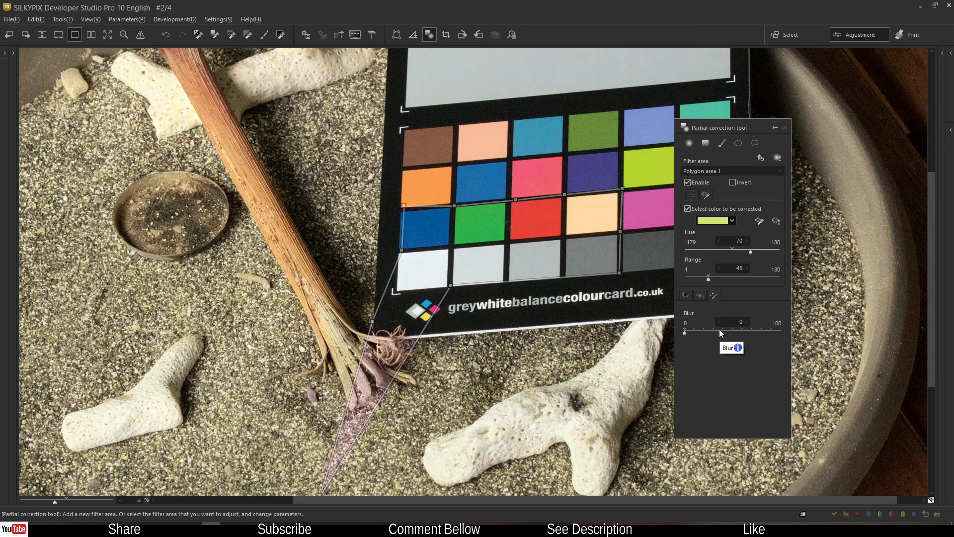
drag(719, 331, 745, 333)
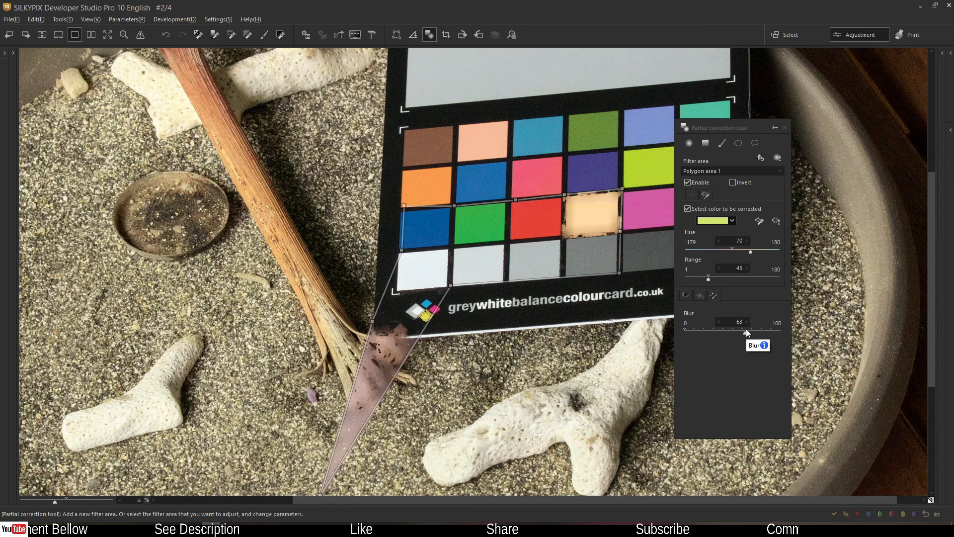
Expand both collapsed control palette columns and move the Partial correction tool dialog clear of them.
key(ctrl+minus)
key(ctrl+minus)
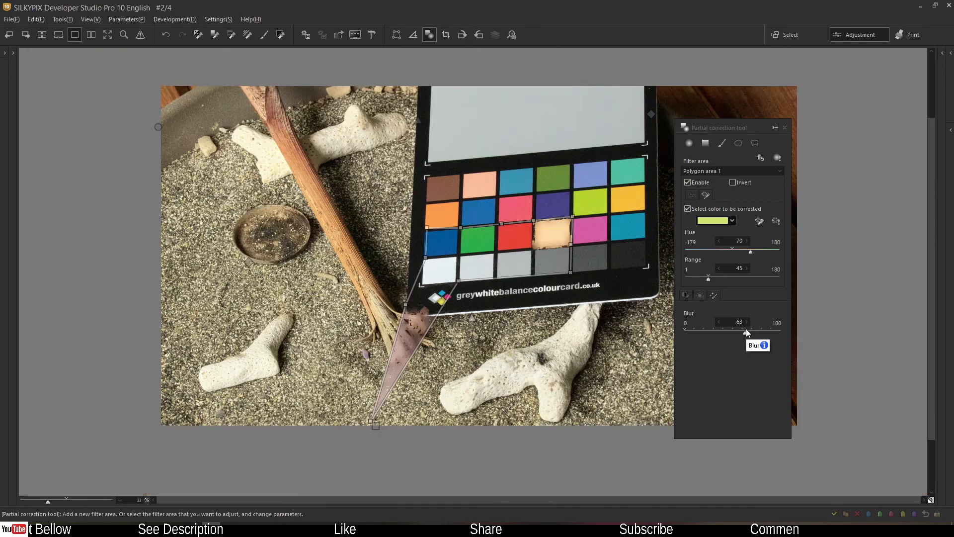
key(ctrl+minus)
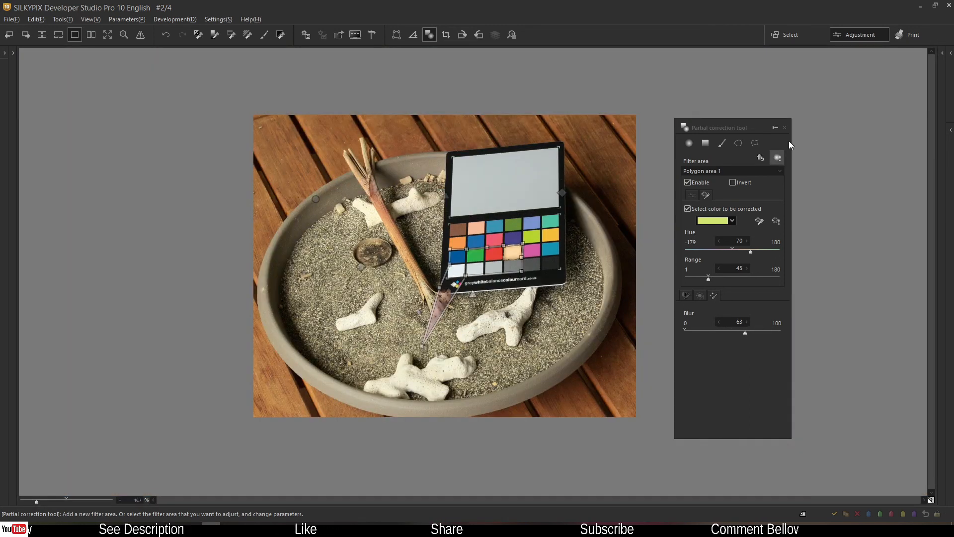
click(951, 55)
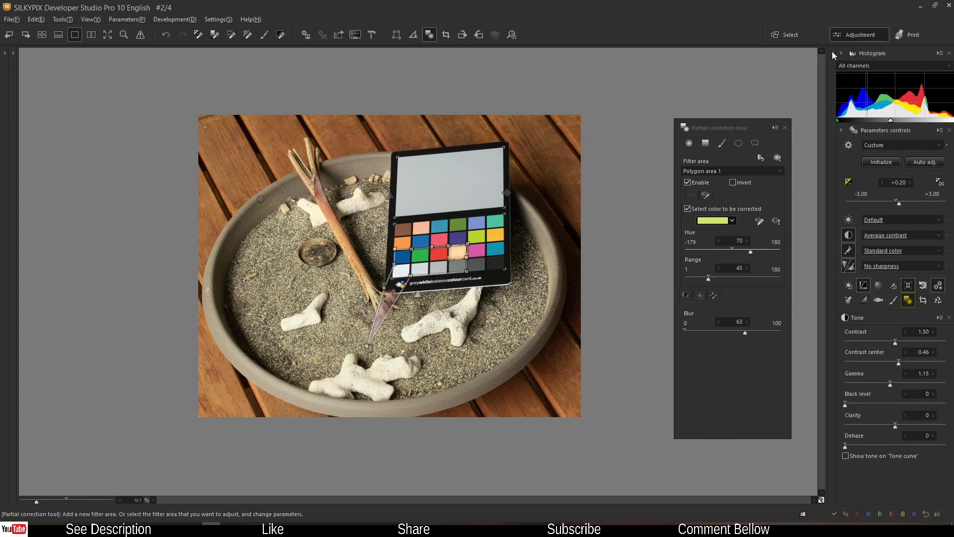
click(832, 52)
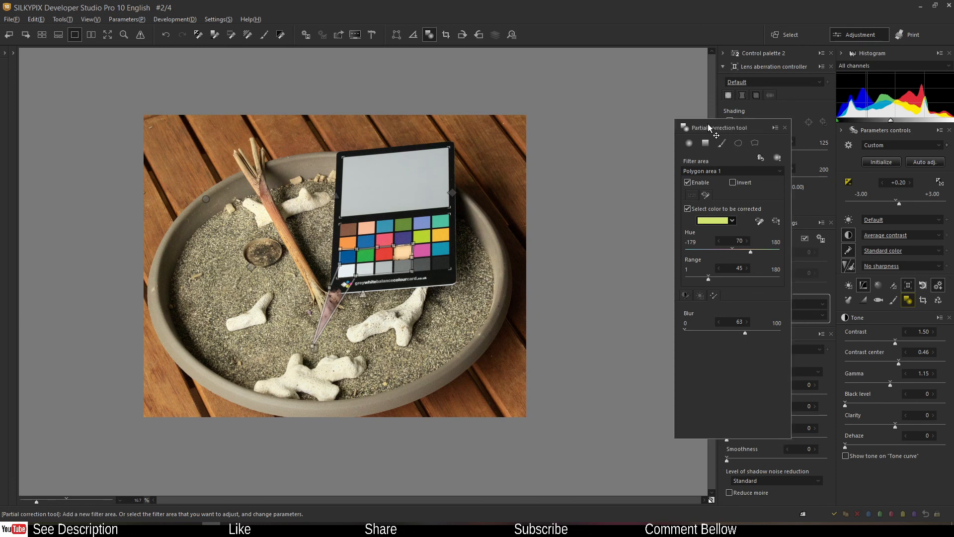
drag(718, 121, 579, 121)
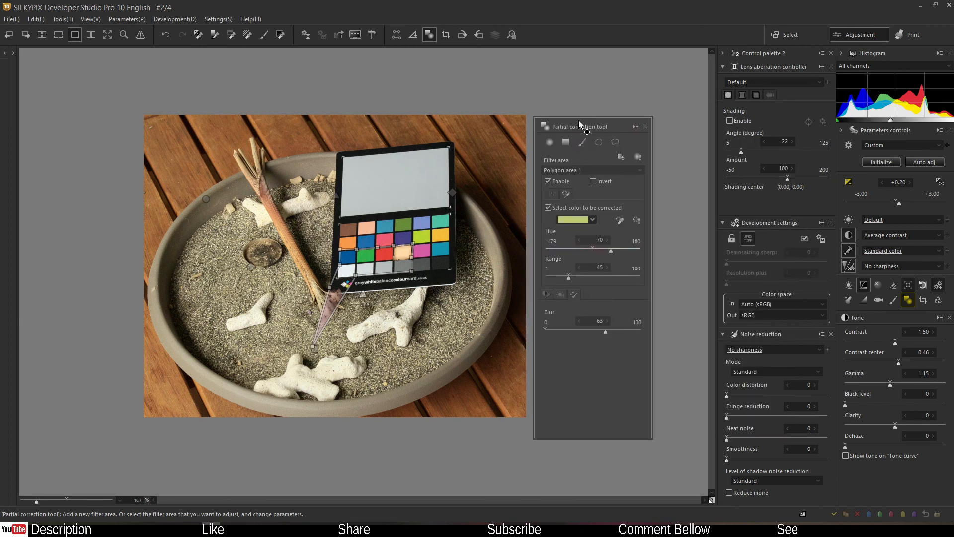